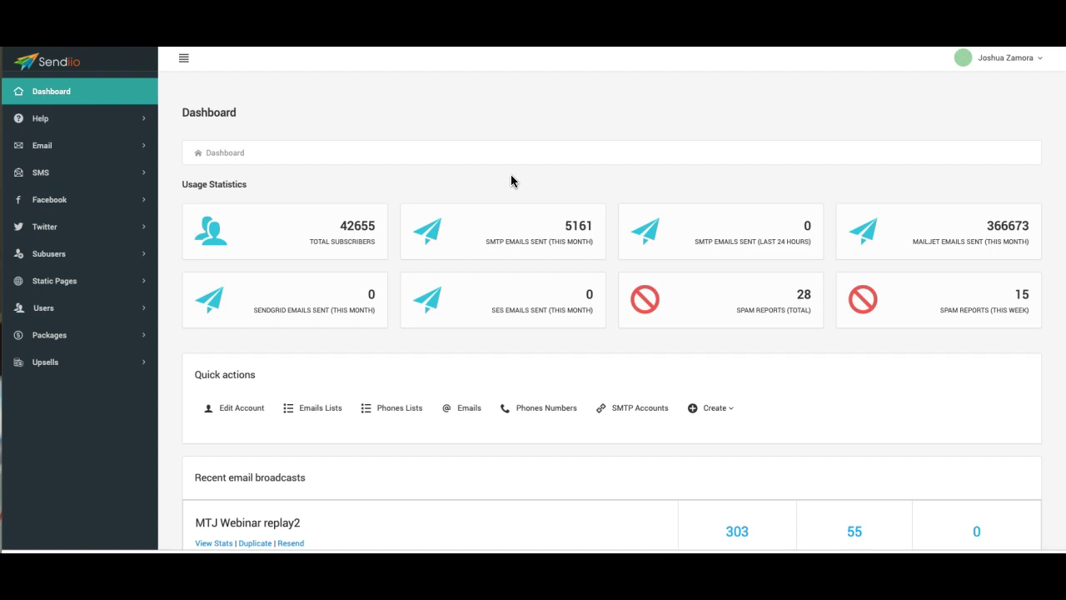
Step: Collapse the dashboard sidebar into a narrow icon-only strip
click(510, 179)
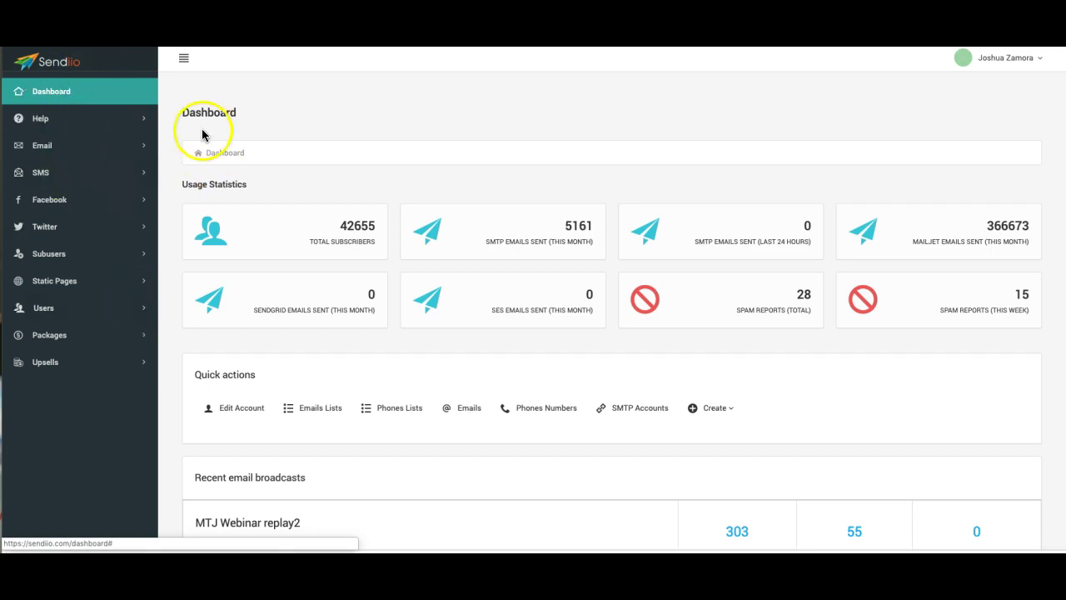
Step: Collapse and re-expand the side navigation, then scroll through the dashboard statistics
click(183, 58)
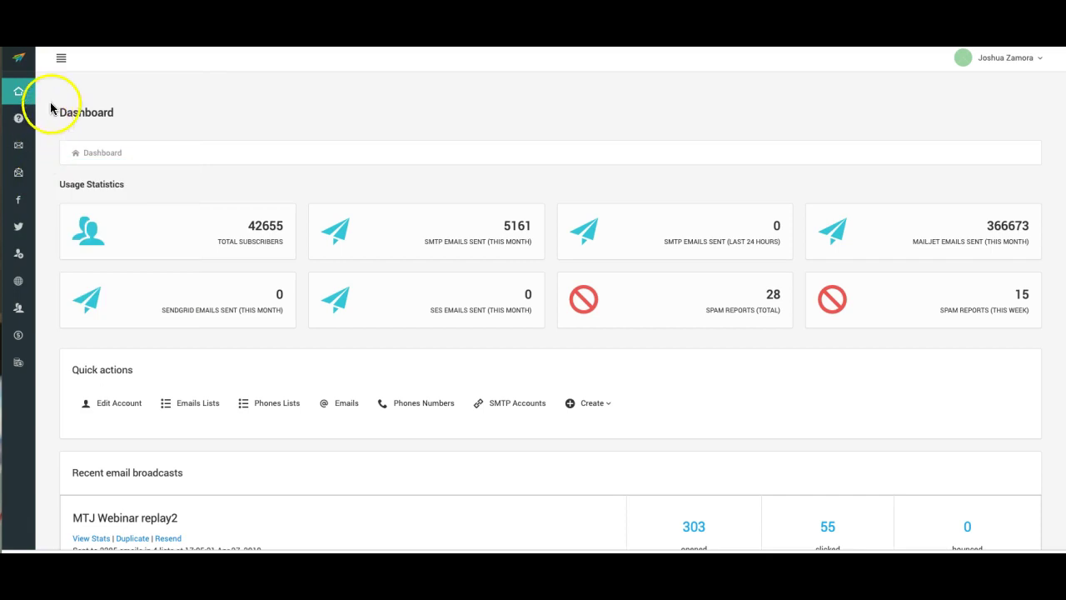
click(61, 57)
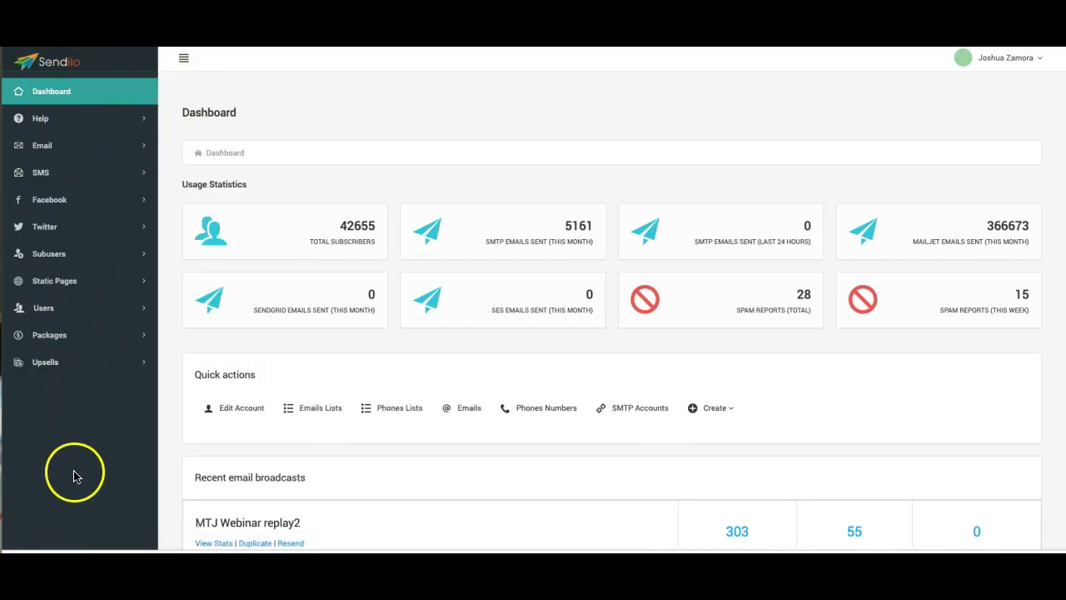
scroll(112, 361, down, 5)
scroll(111, 362, up, 5)
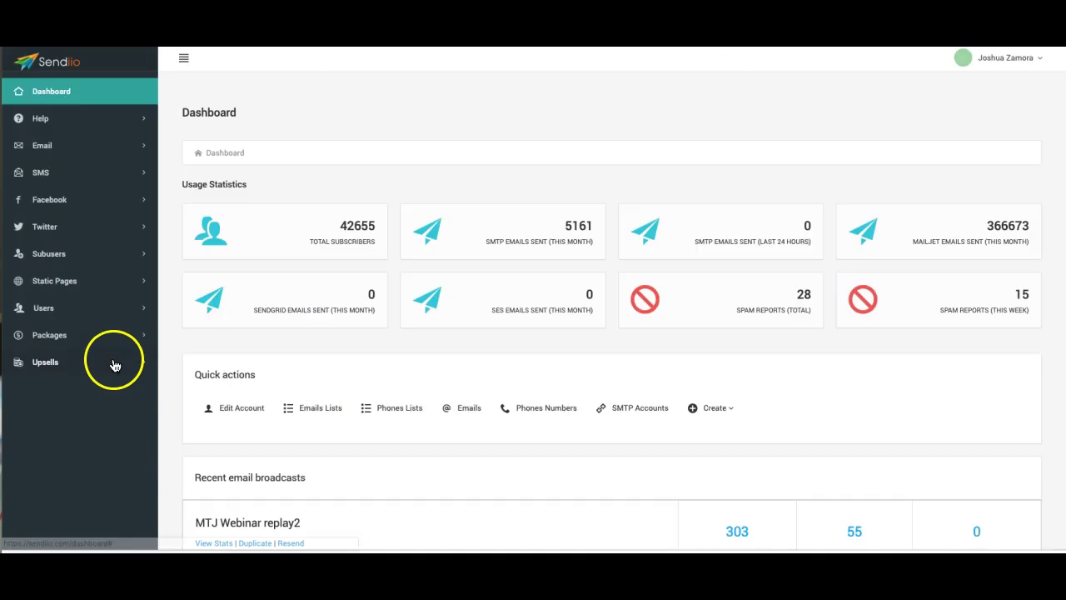
scroll(115, 365, down, 10)
scroll(95, 297, up, 10)
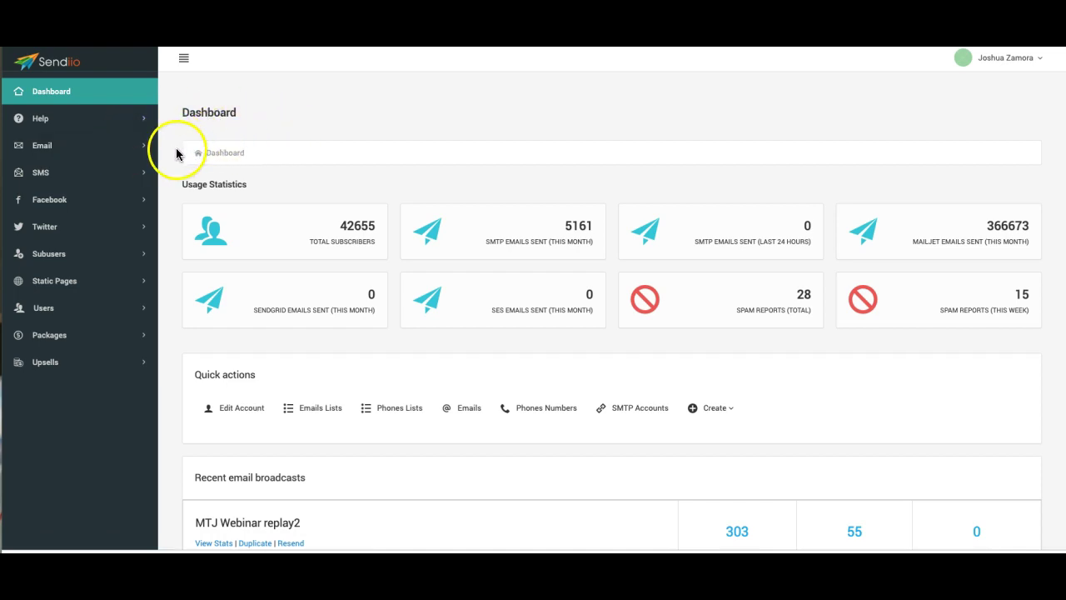
scroll(173, 155, down, 5)
scroll(94, 234, up, 5)
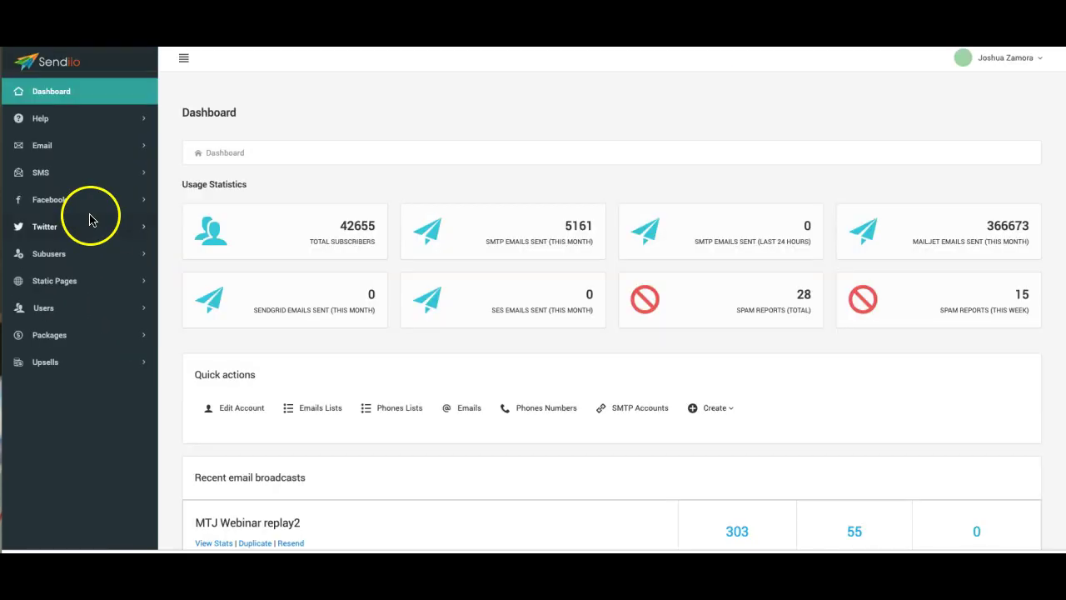
scroll(179, 174, down, 1)
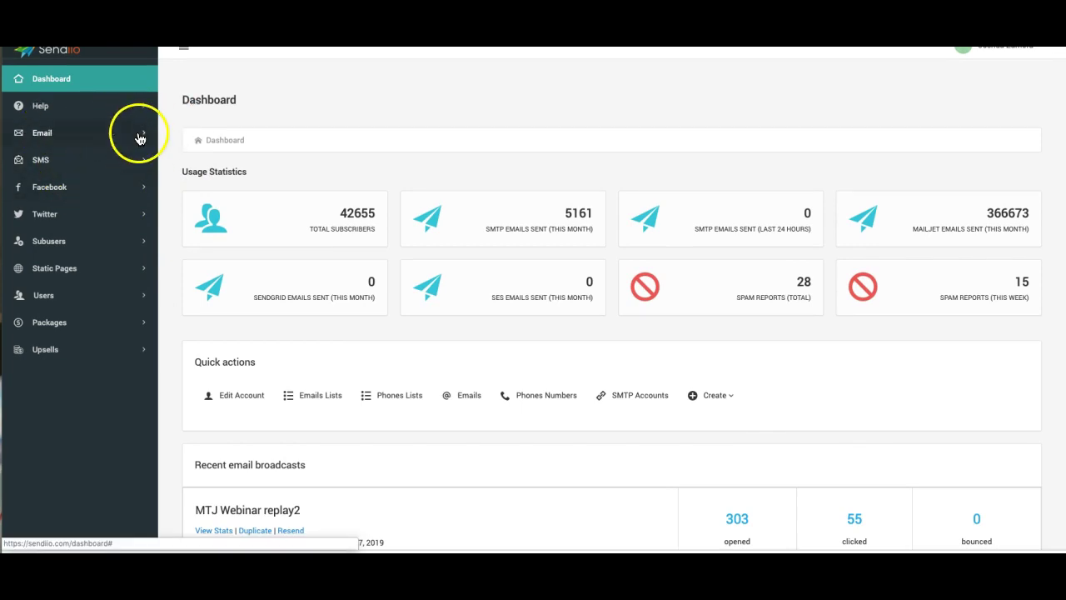
scroll(170, 158, up, 1)
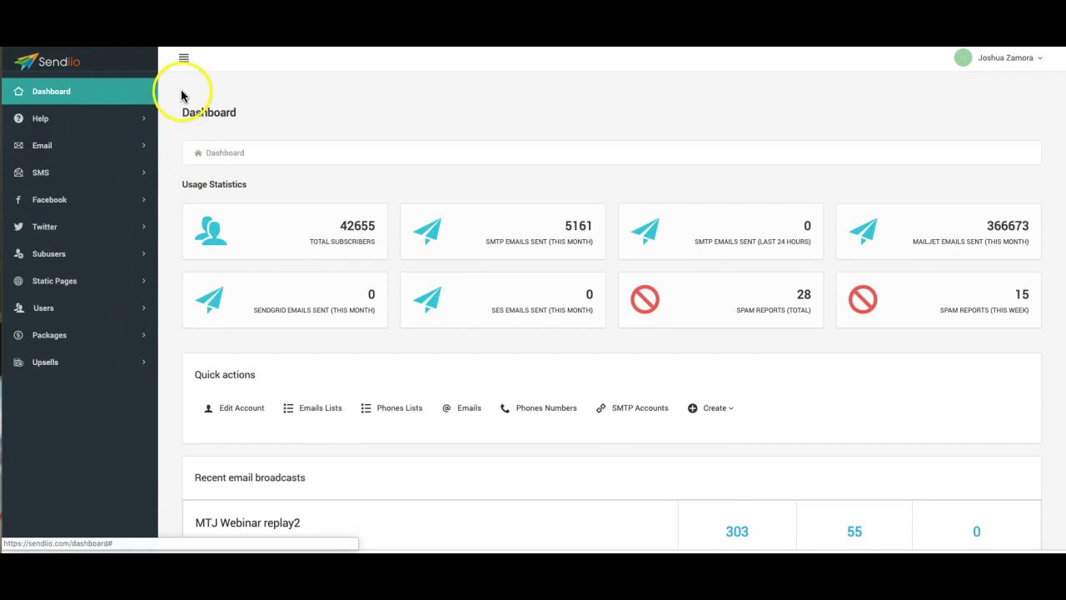
Step: Collapse the sidebar to icons once more, then expand it back to full section labels
click(185, 60)
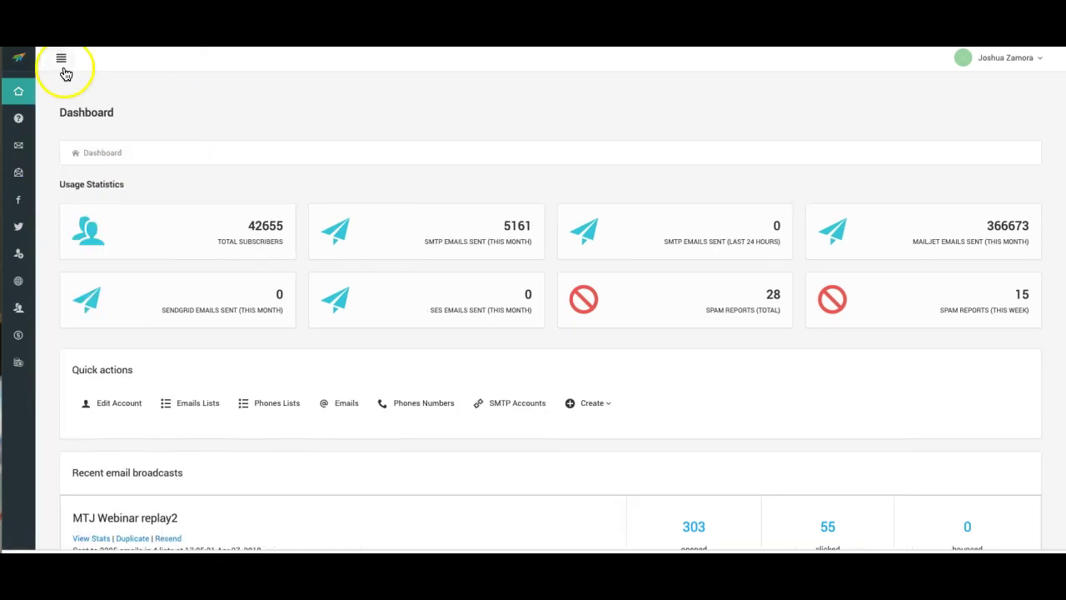
mouse_move(24, 120)
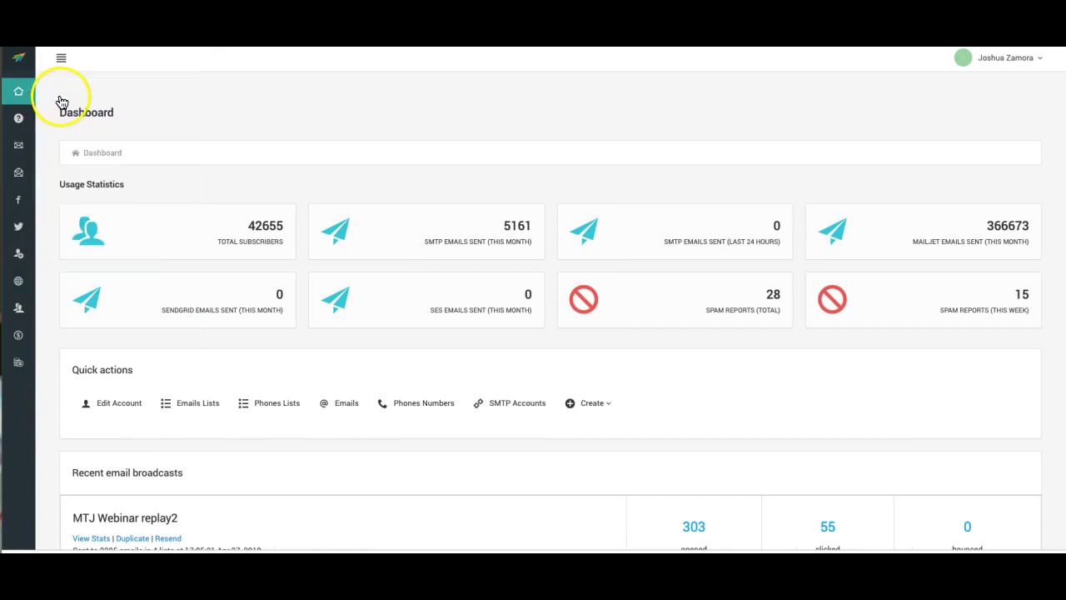
mouse_move(19, 147)
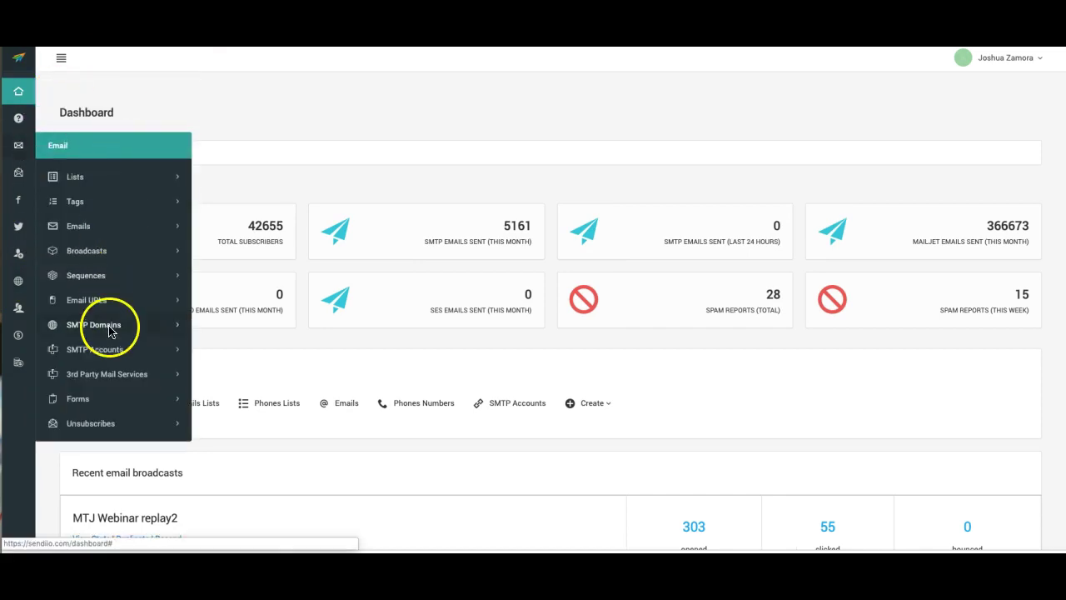
click(61, 58)
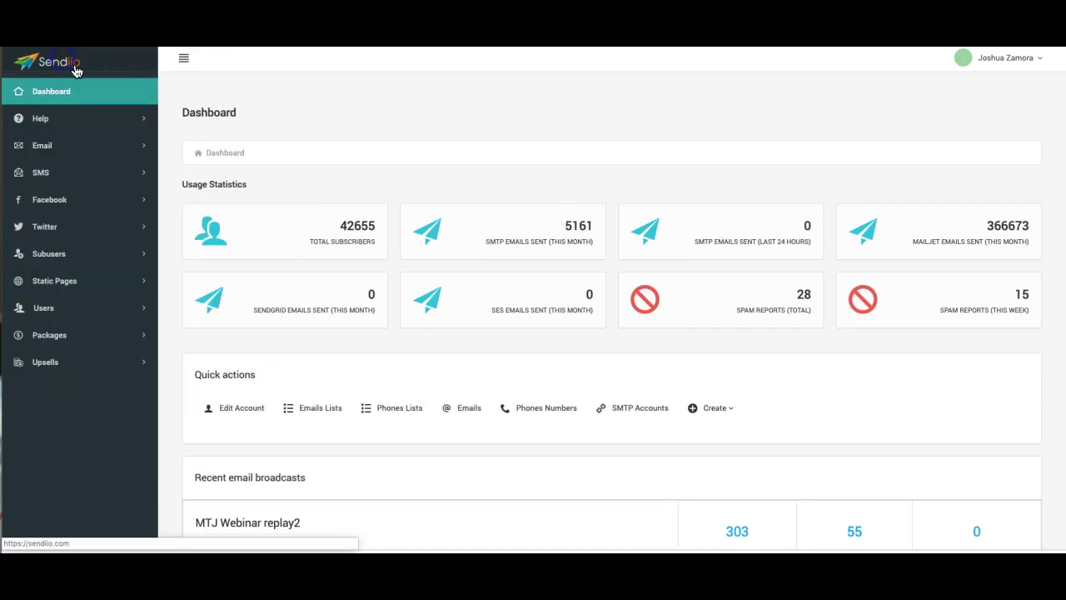
Step: Open the Add New Tag form through Email > Tags > Add Tag
click(367, 119)
click(72, 145)
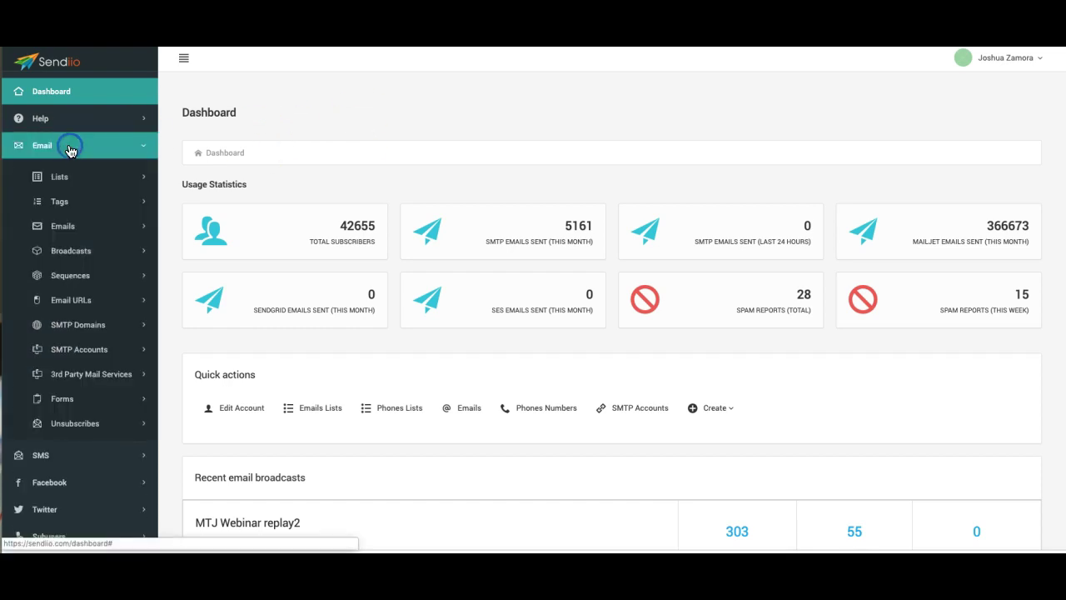
click(71, 207)
click(82, 259)
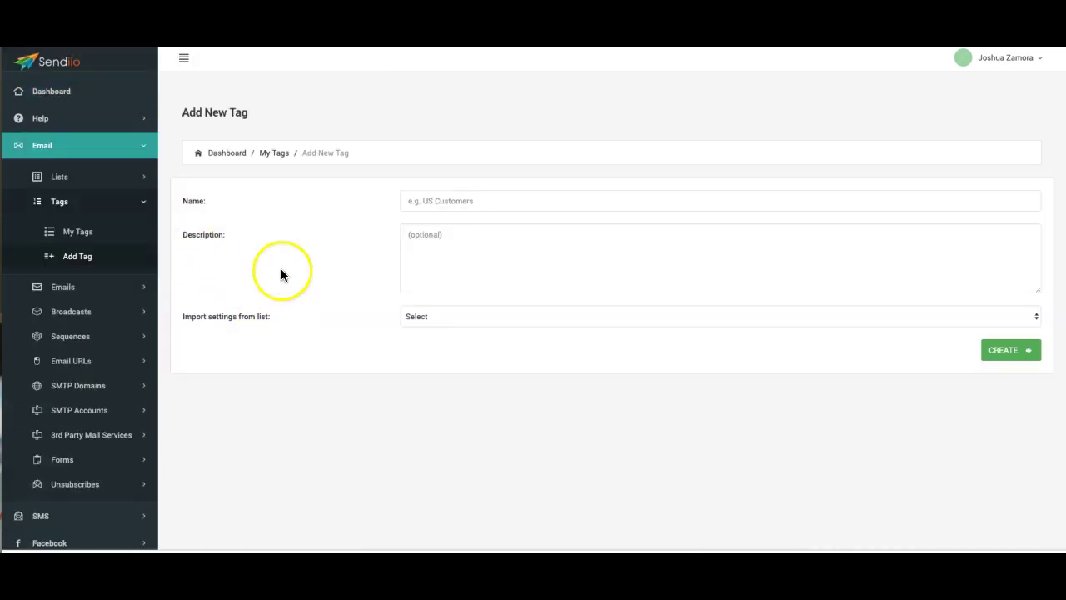
Step: Name the new tag 'Opened SEO' with the description 'SEO Interests'
click(426, 204)
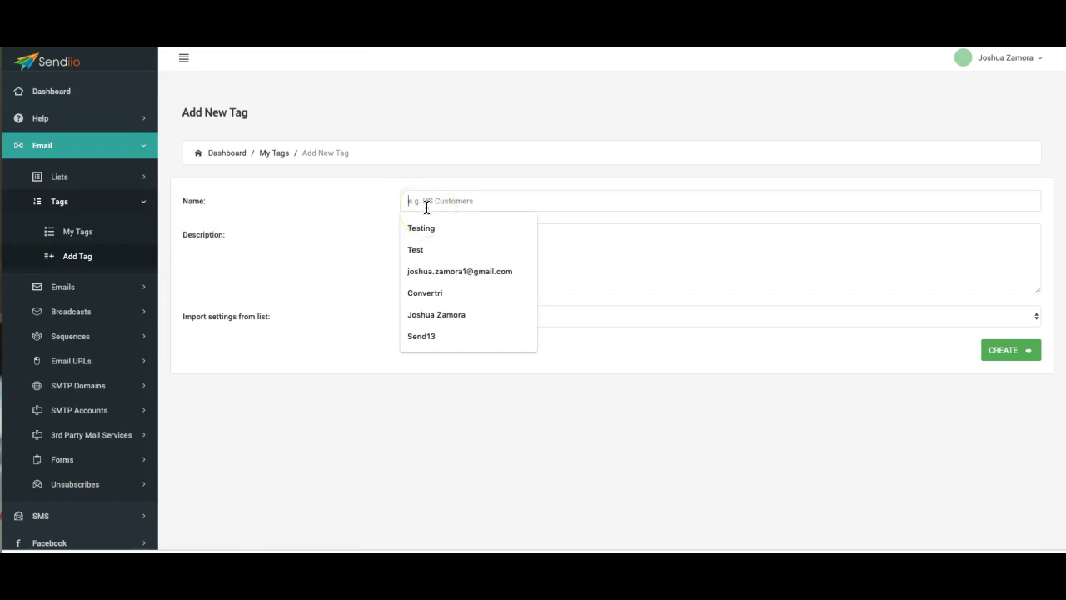
text(Opened)
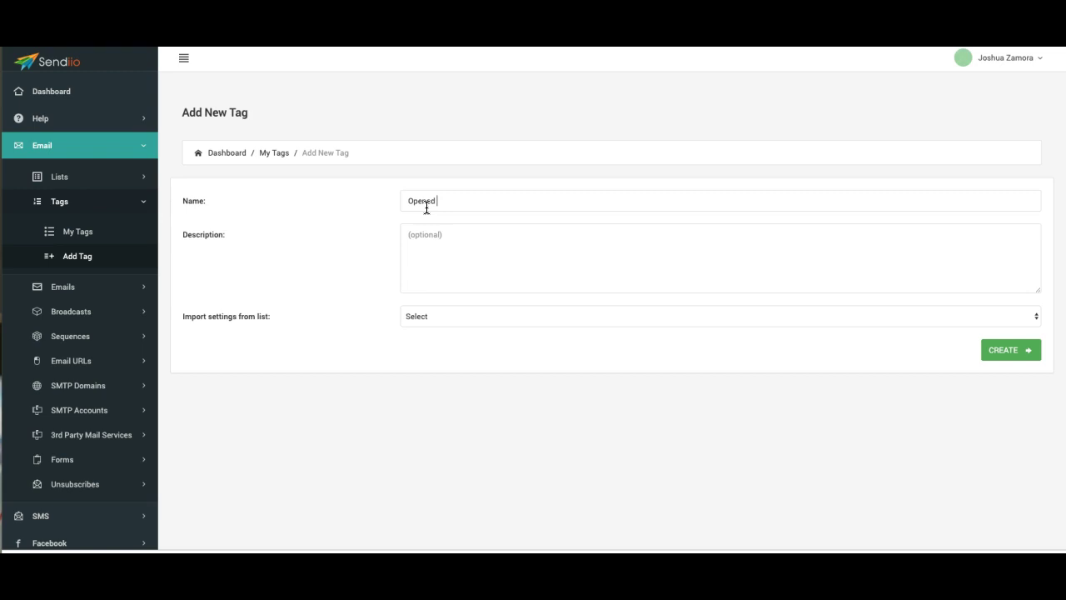
text( SEO)
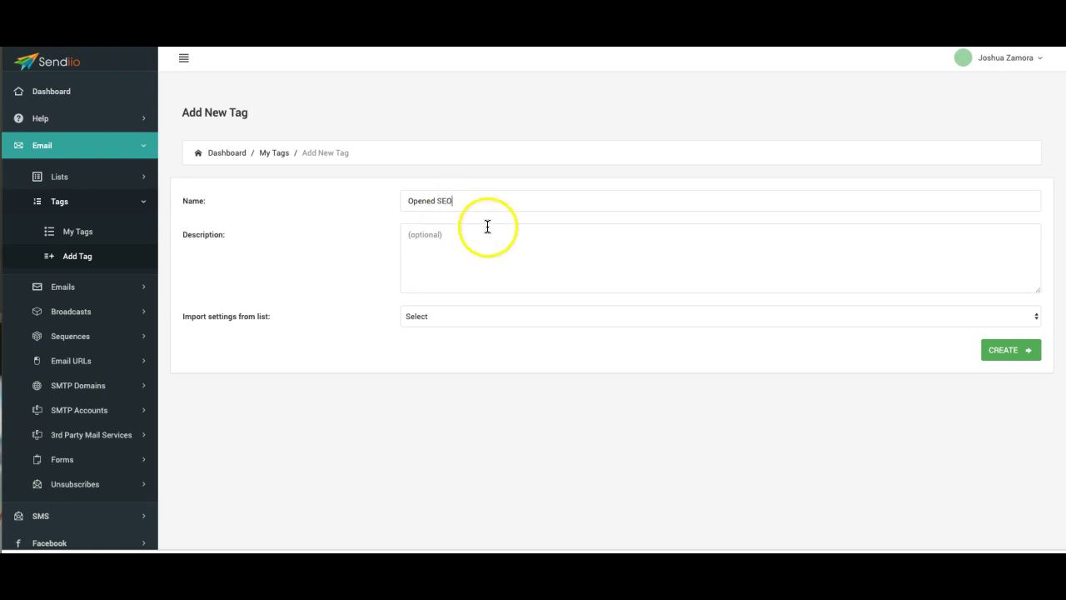
click(459, 257)
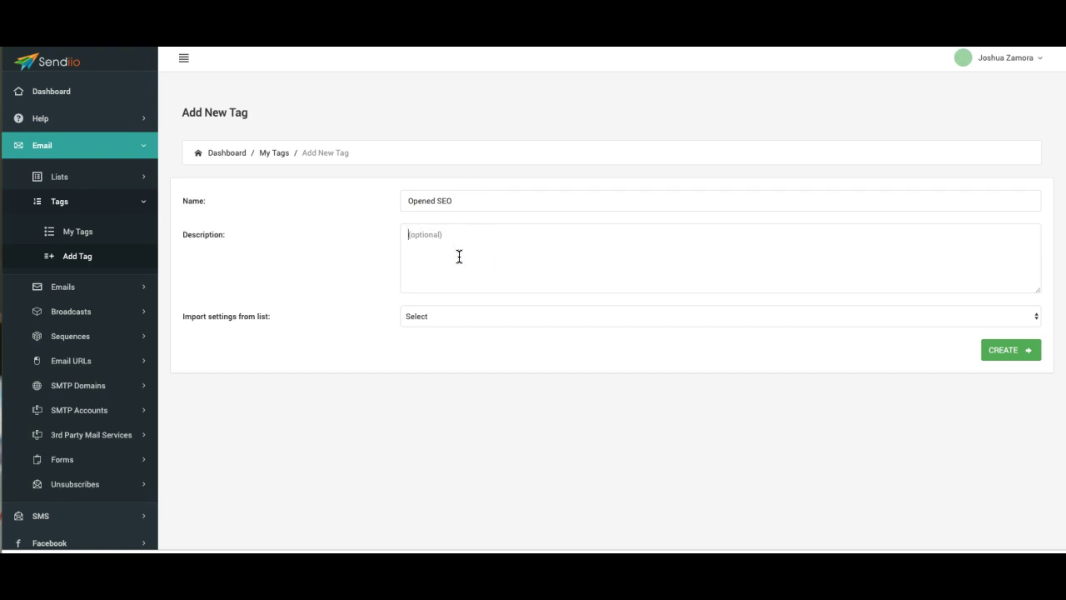
text(SEO)
click(493, 261)
text(Interests)
drag(266, 314, 191, 317)
click(191, 316)
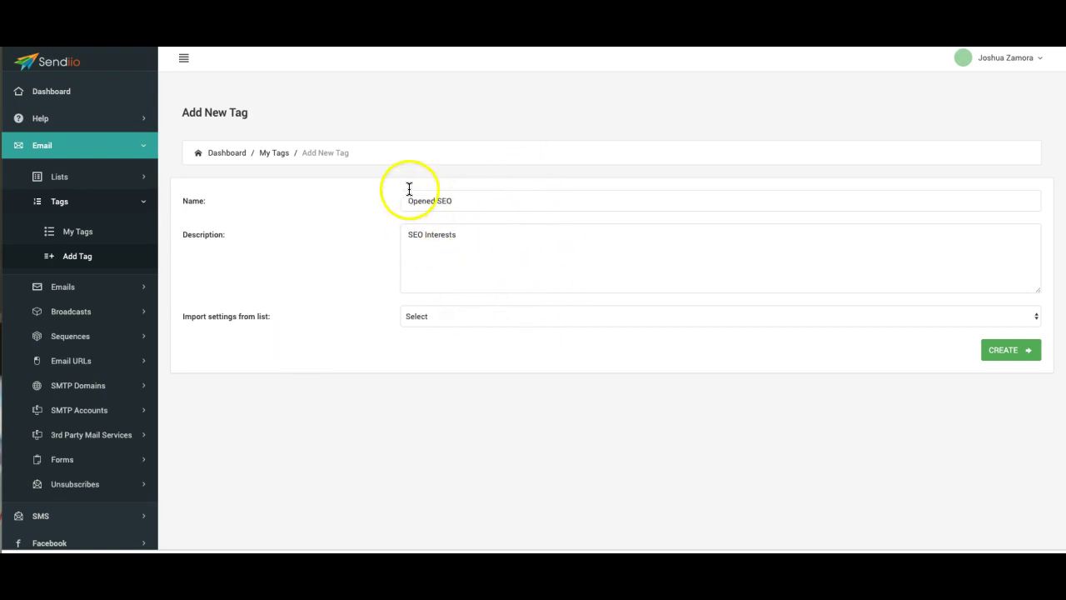
Step: Import settings from the 7-Click Team list and create the Opened SEO tag
click(461, 320)
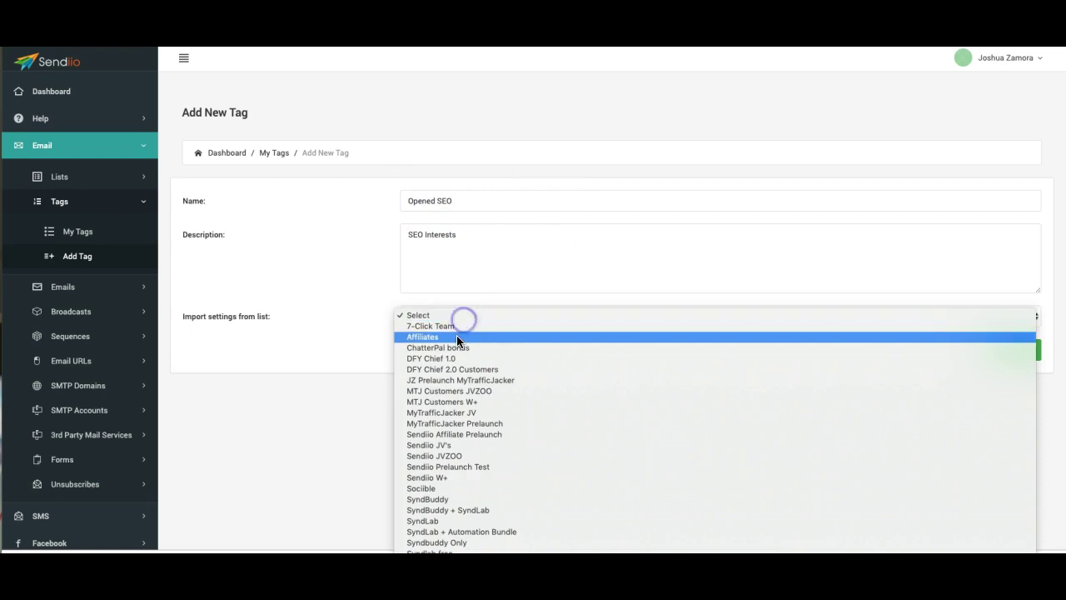
click(456, 329)
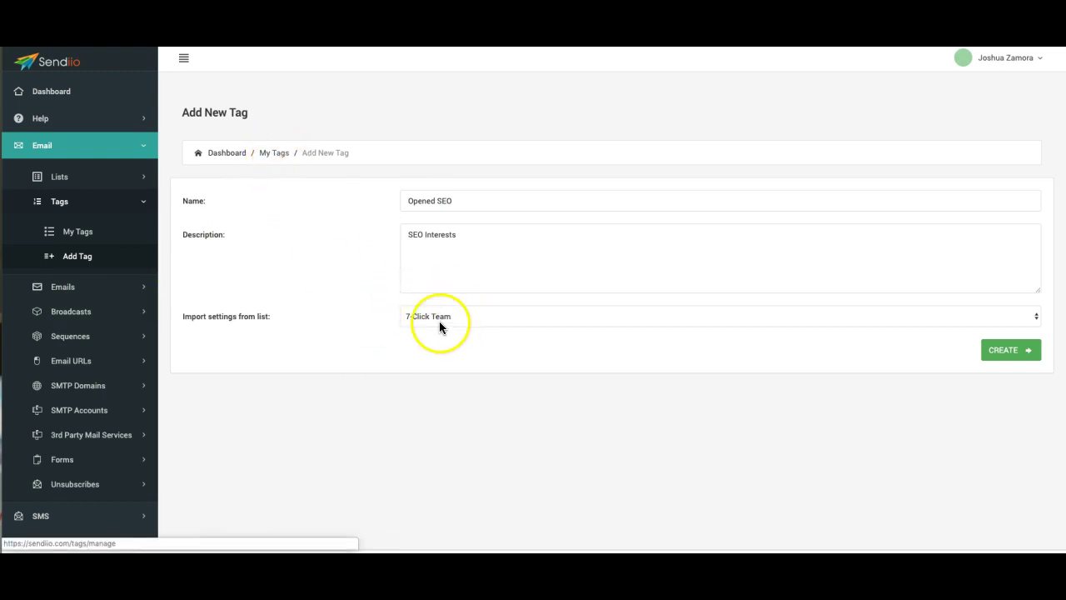
click(288, 321)
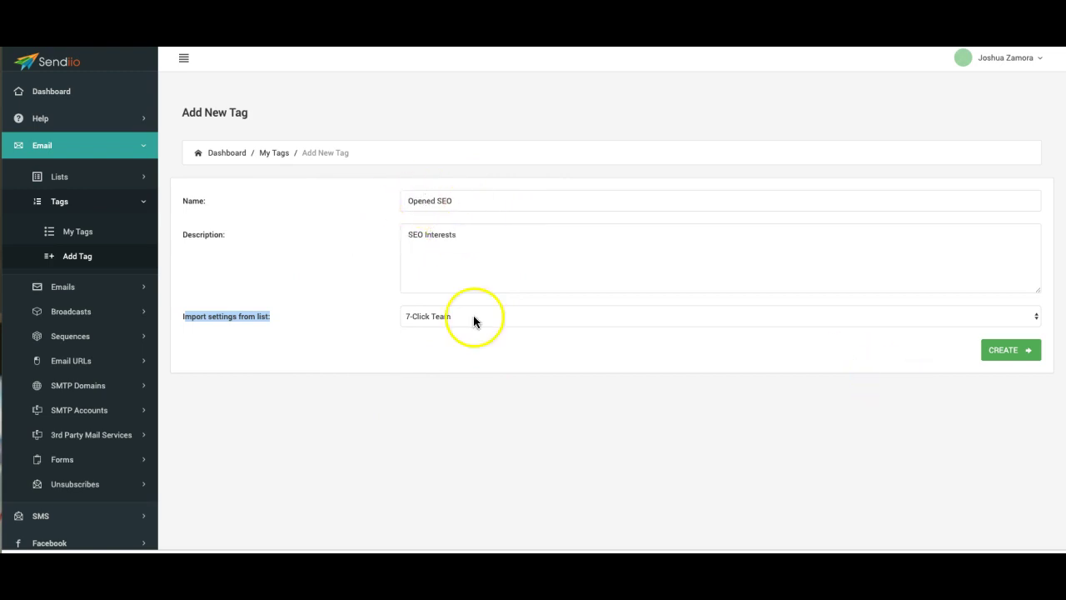
click(581, 389)
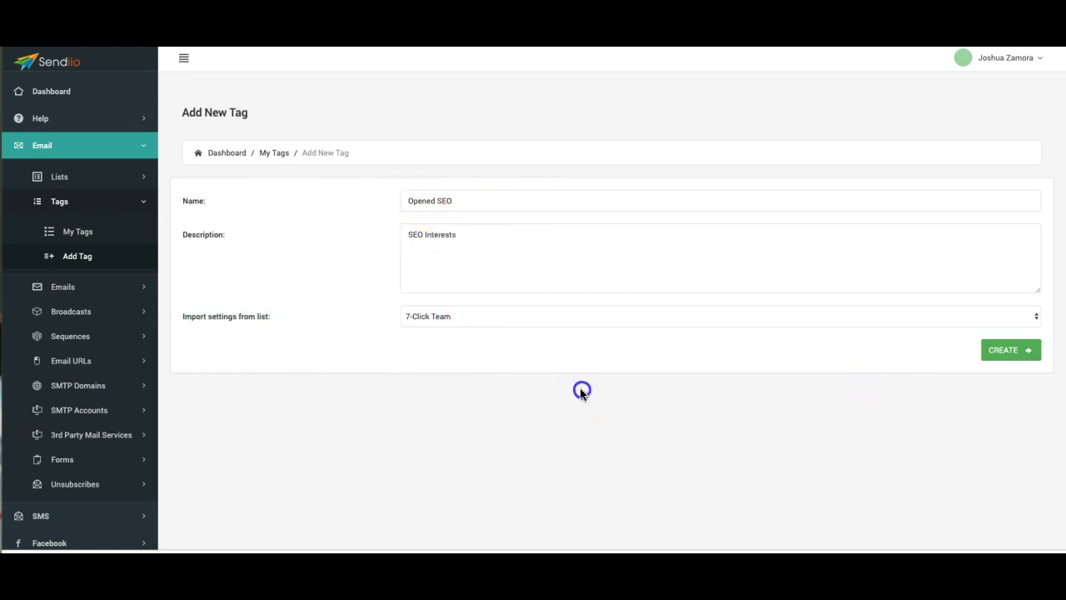
click(1001, 353)
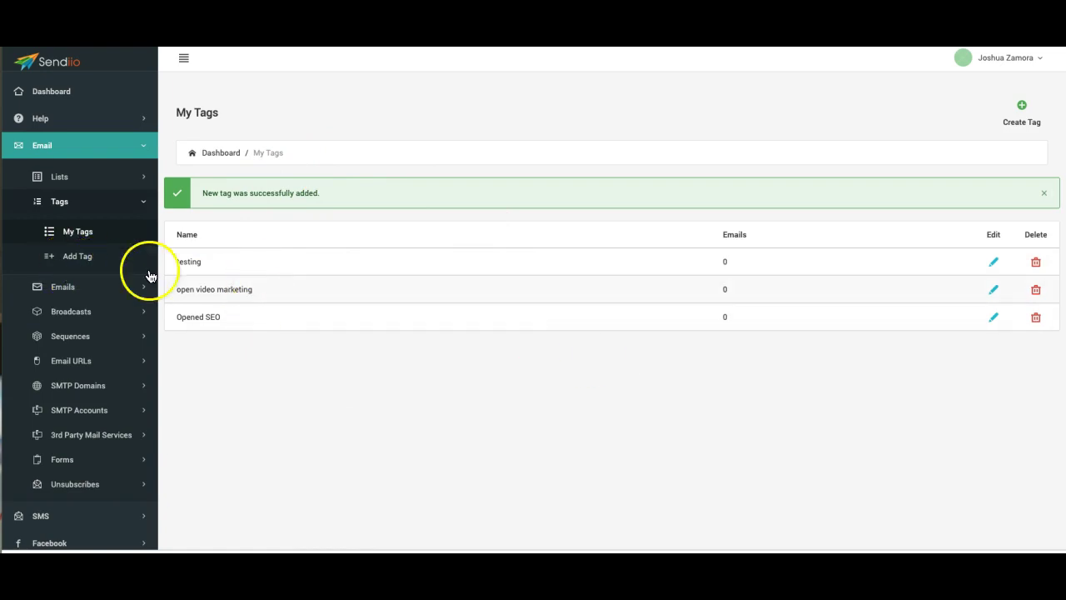
Step: Start a new broadcast via Email > Broadcasts > Add Broadcast and pick Tags under Send To
click(58, 315)
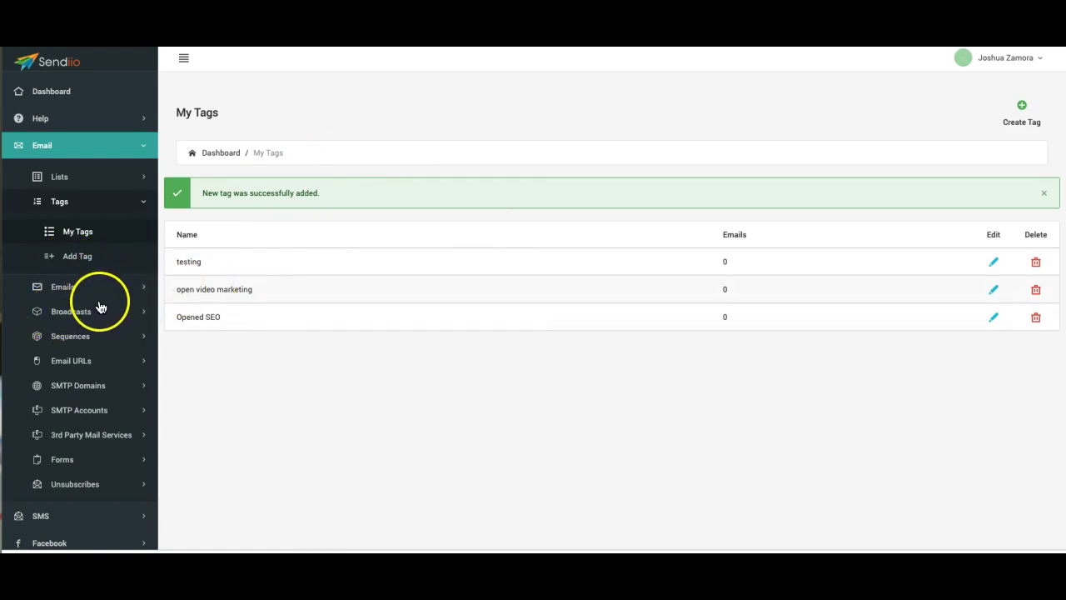
click(96, 307)
scroll(367, 257, down, 1)
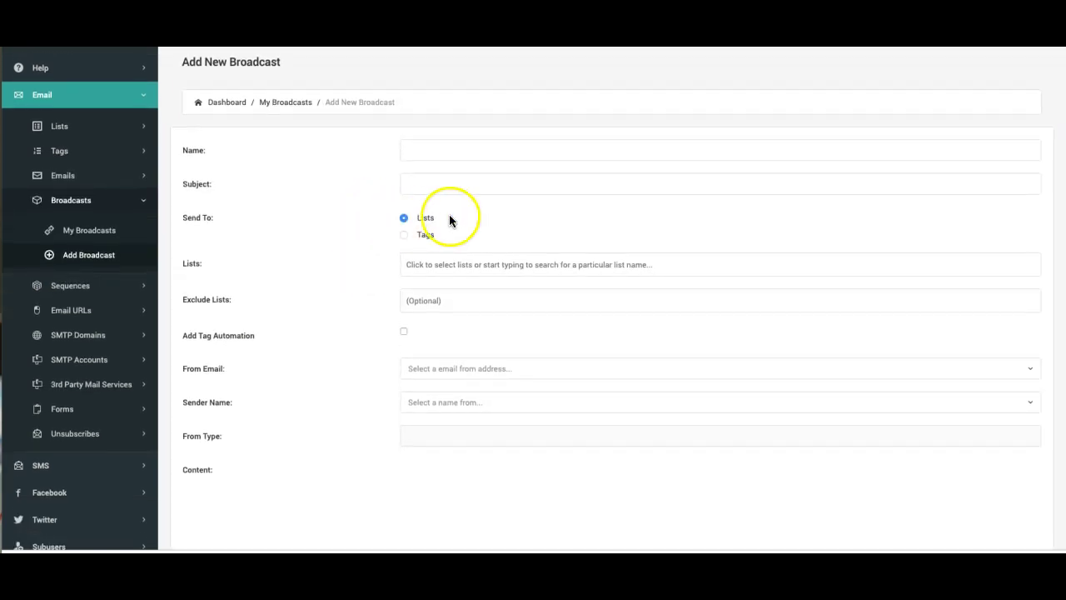
click(420, 221)
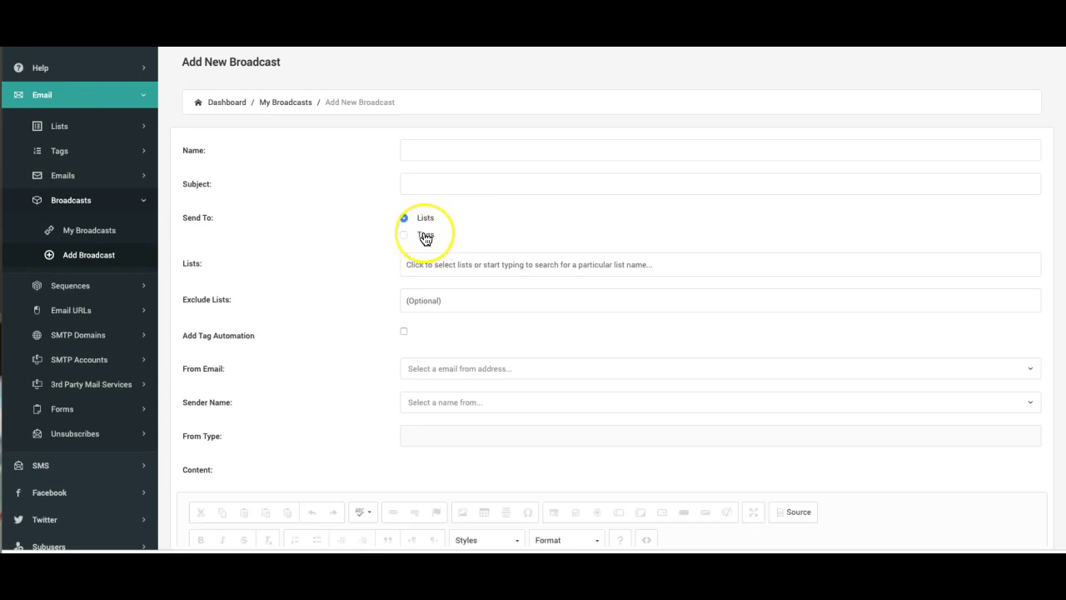
click(426, 237)
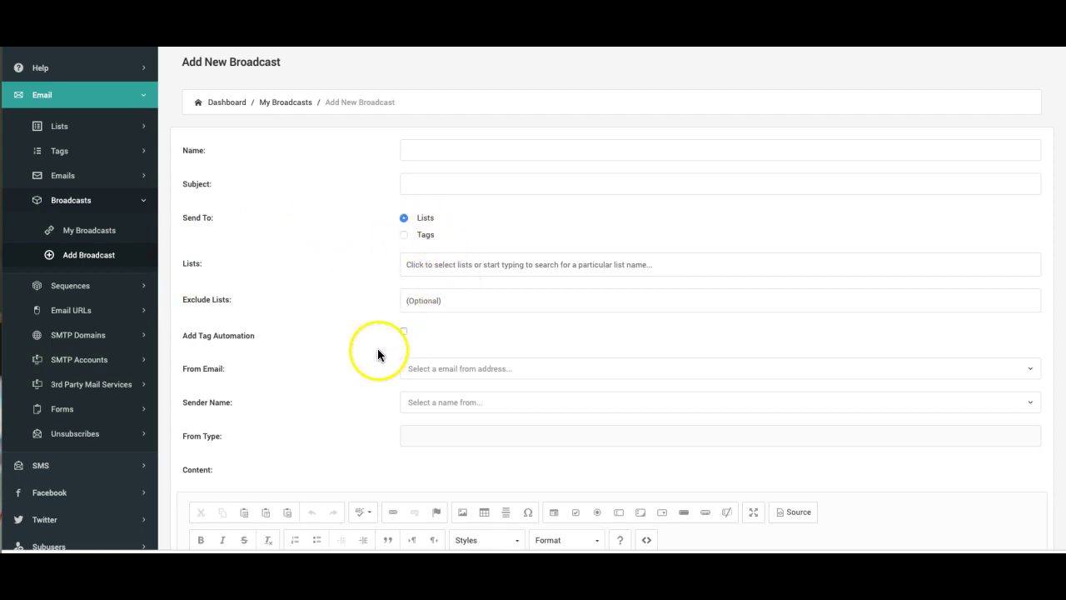
scroll(360, 325, down, 1)
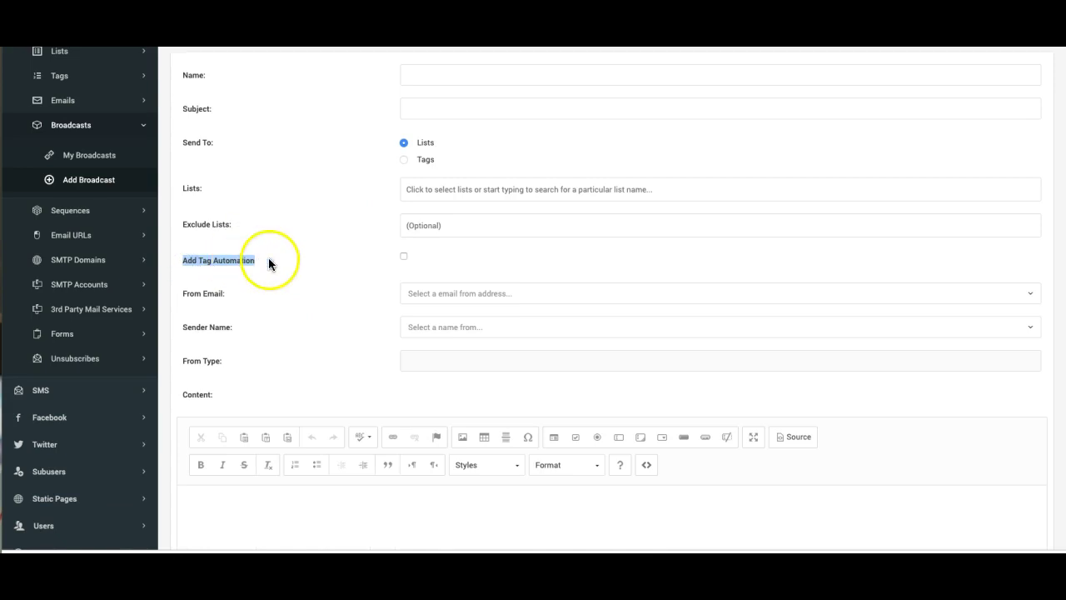
Step: Enable Add Tag Automation and enter the subject 'SEO For Getting Traffic'
click(404, 254)
scroll(333, 254, down, 1)
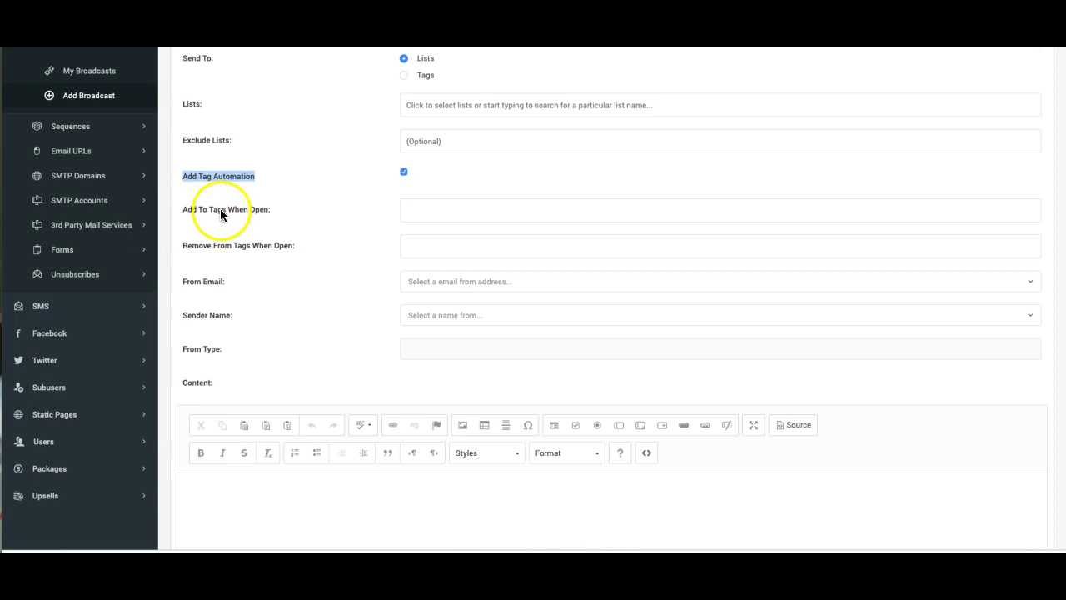
drag(183, 209, 260, 210)
click(262, 210)
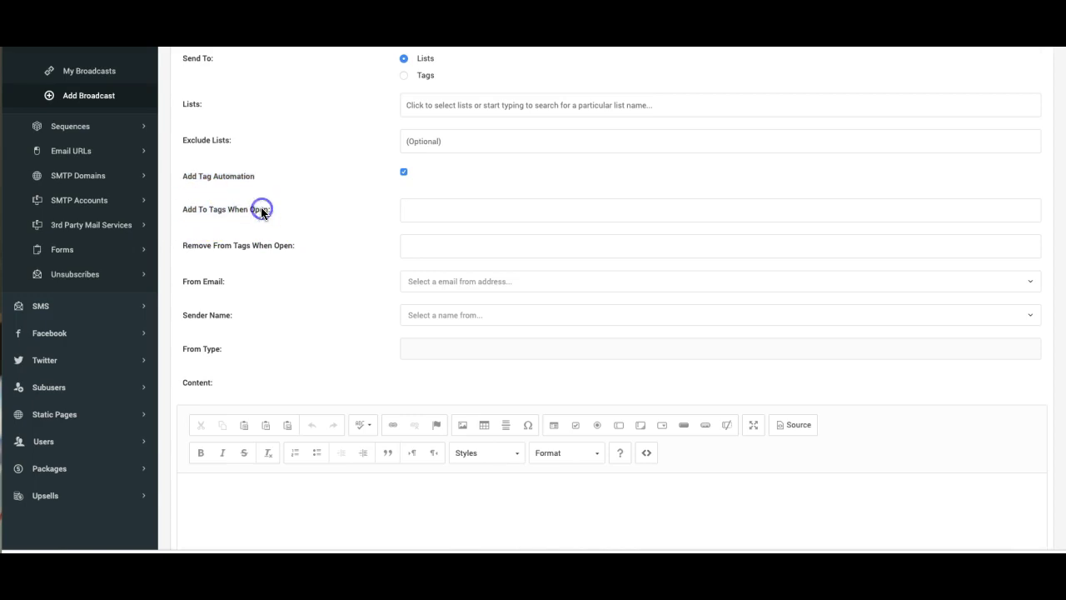
scroll(372, 219, up, 1)
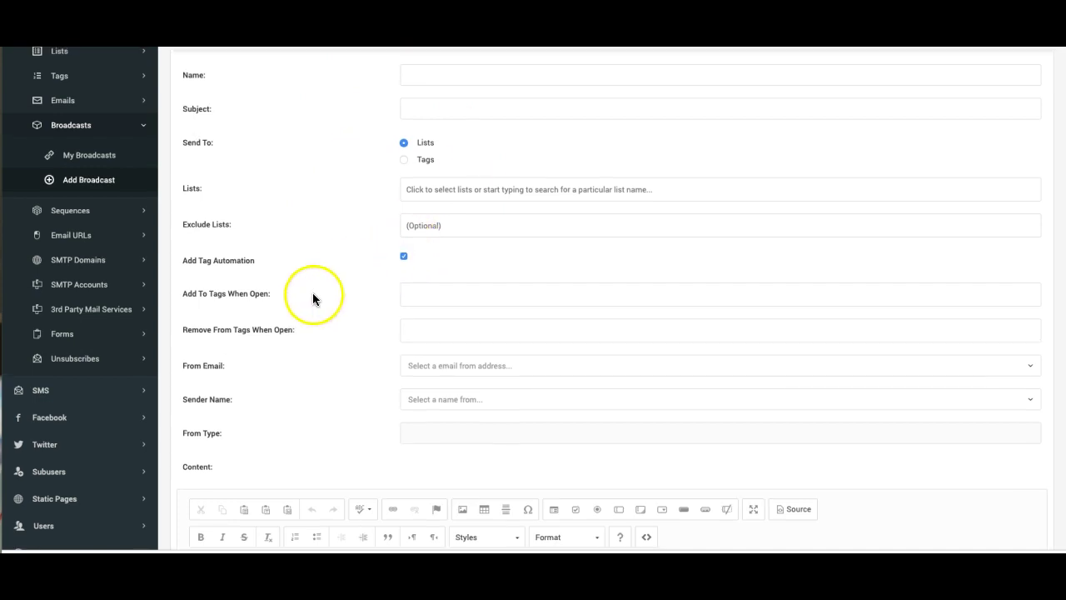
scroll(296, 307, up, 1)
click(408, 126)
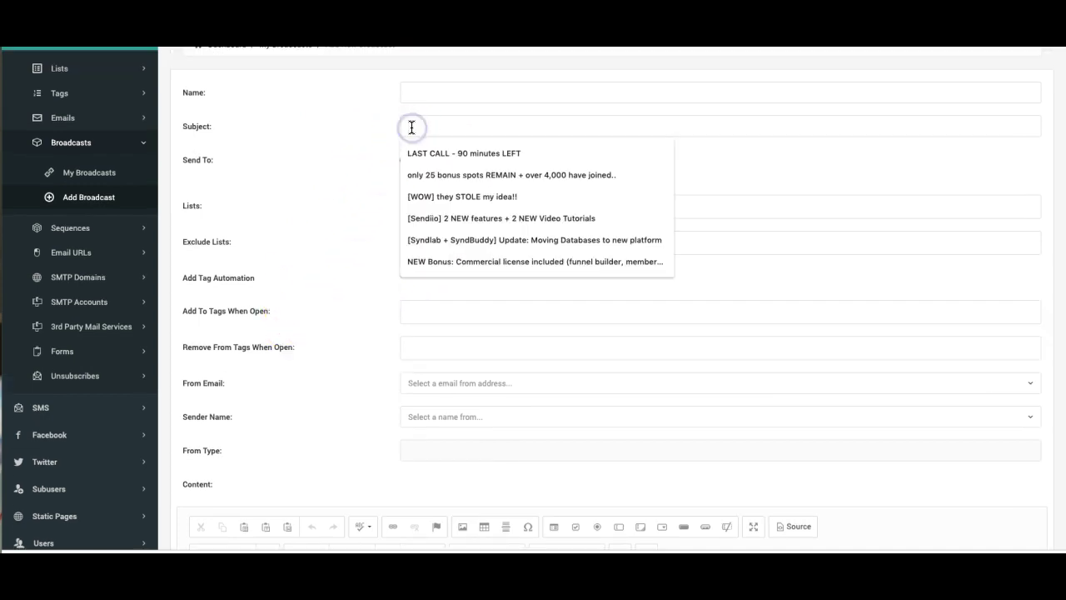
text(SEO)
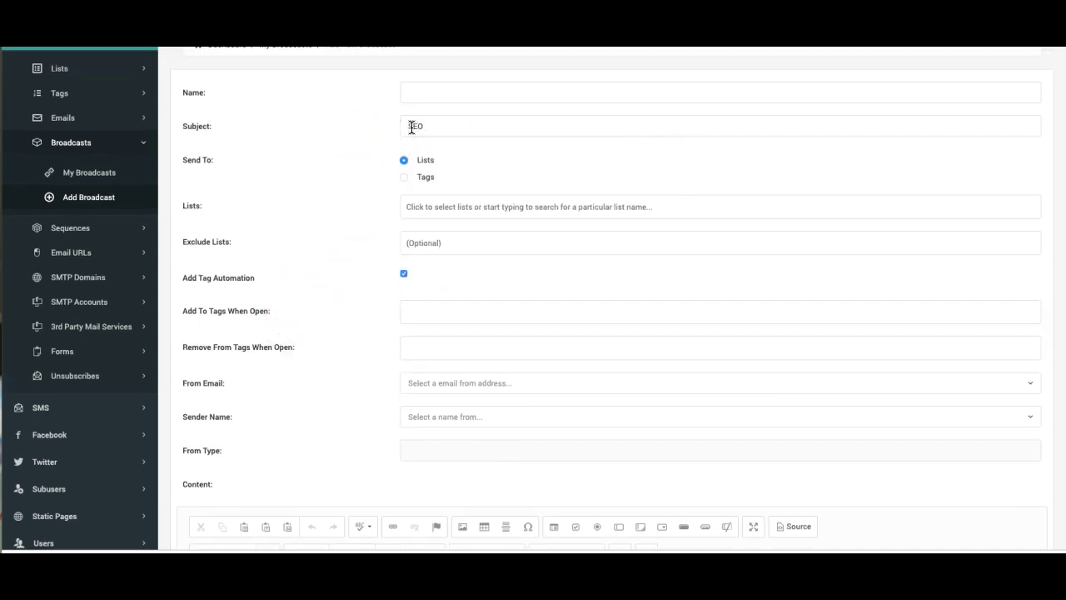
text( For Getting Traffic)
Step: Choose Opened SEO as the tag added when subscribers open the broadcast
click(458, 311)
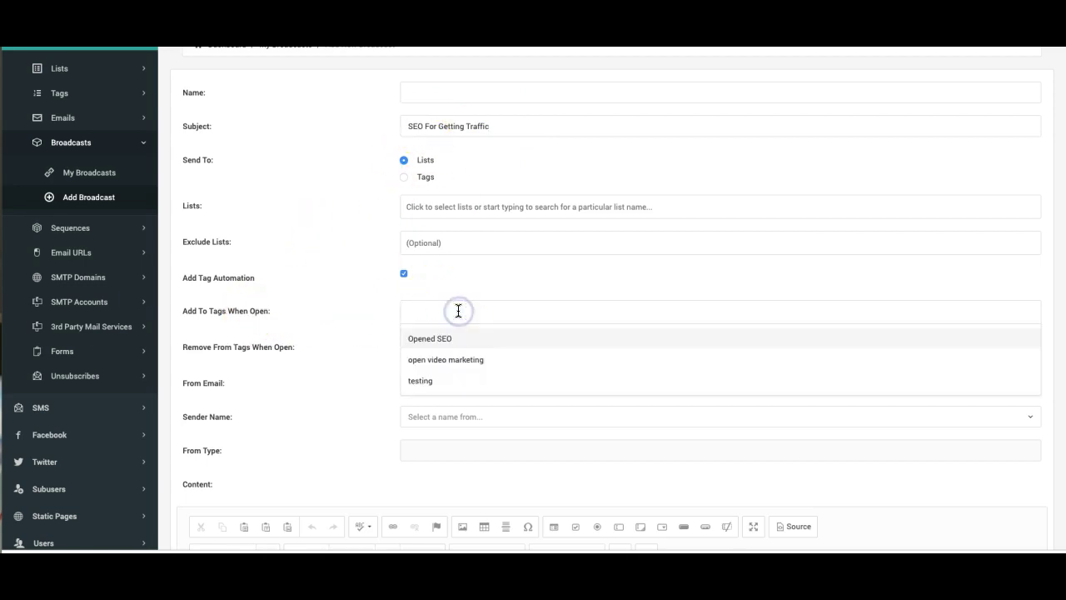
click(433, 338)
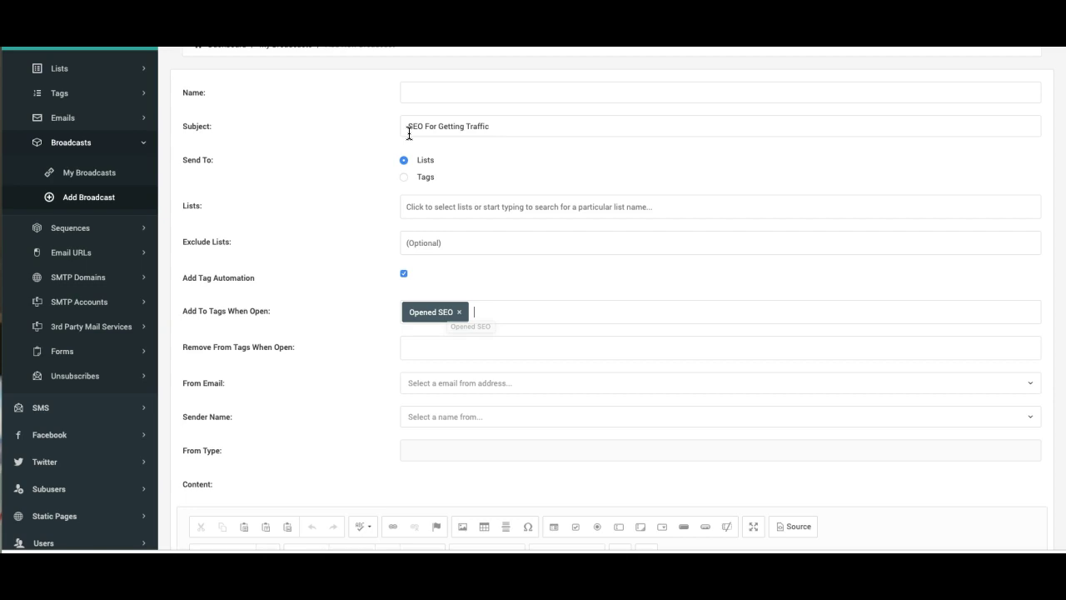
Step: Load the saved Sendiio 4.27 template into the broadcast body
scroll(409, 133, down, 4)
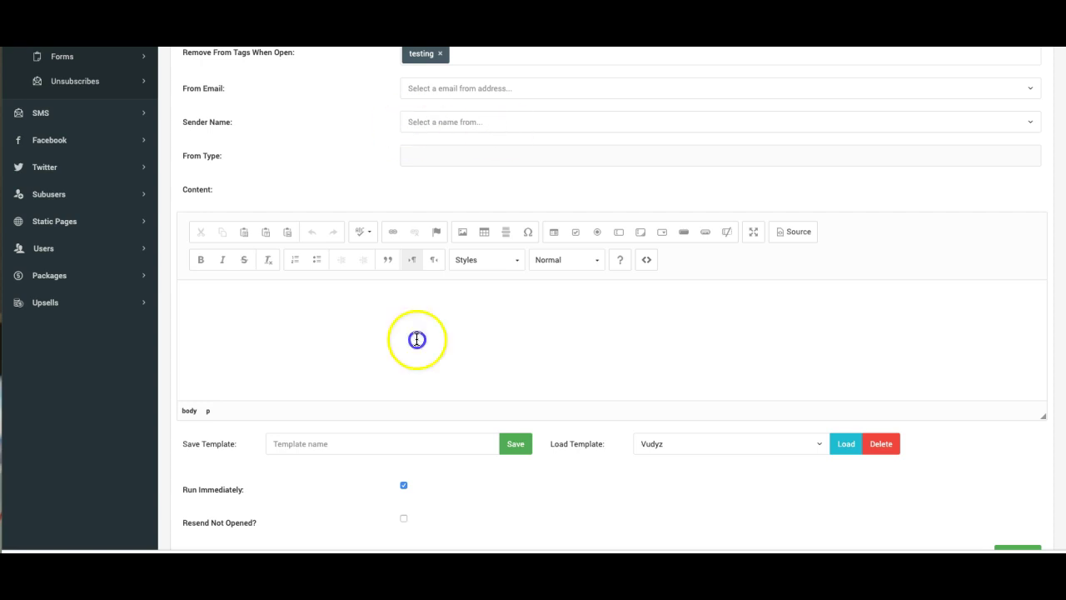
click(227, 288)
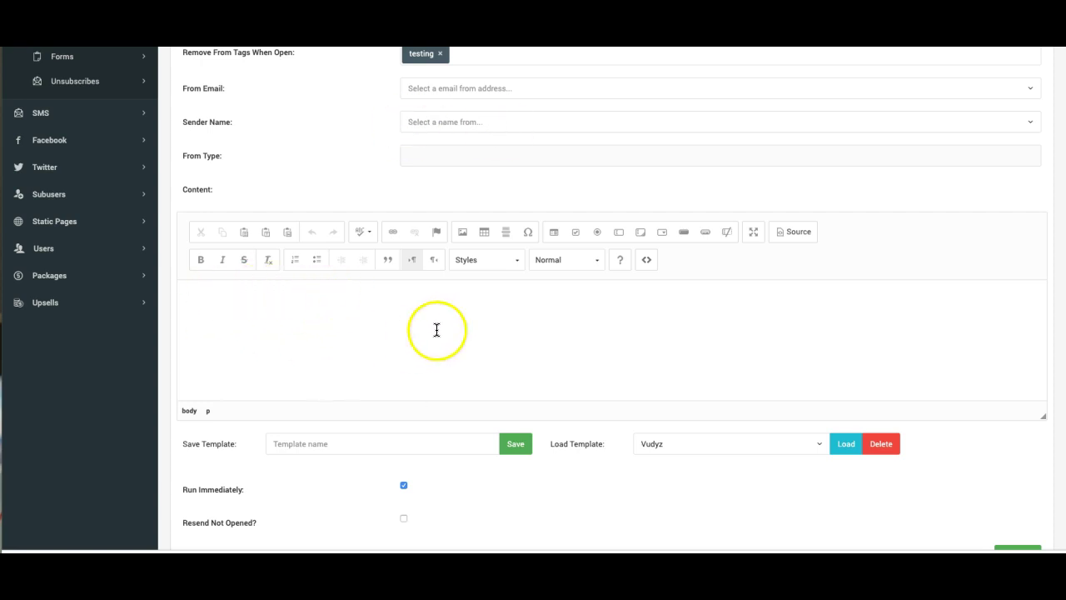
click(691, 451)
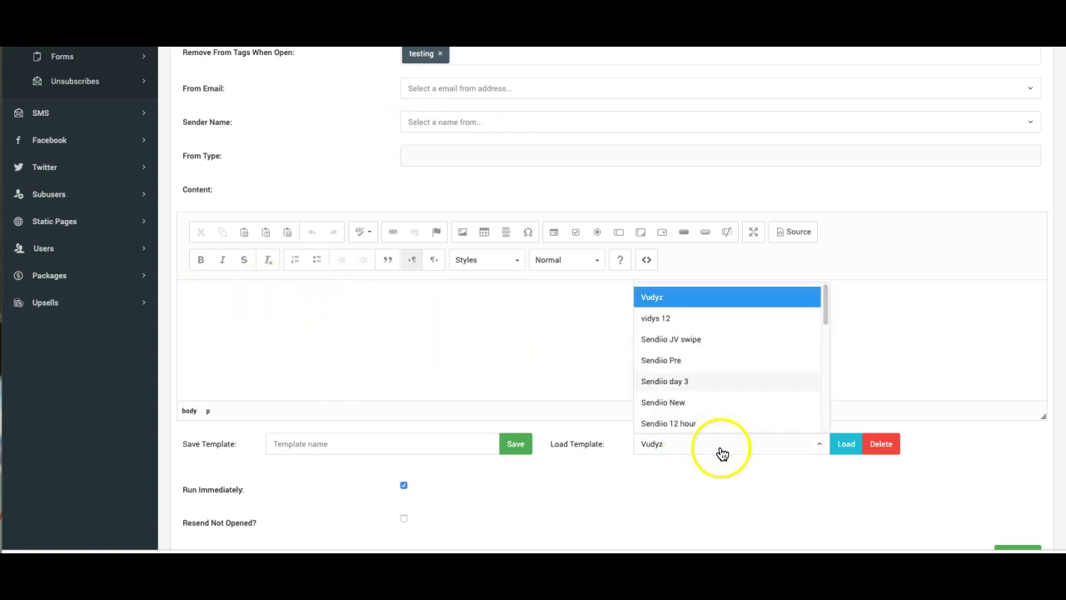
scroll(697, 381, down, 5)
click(681, 414)
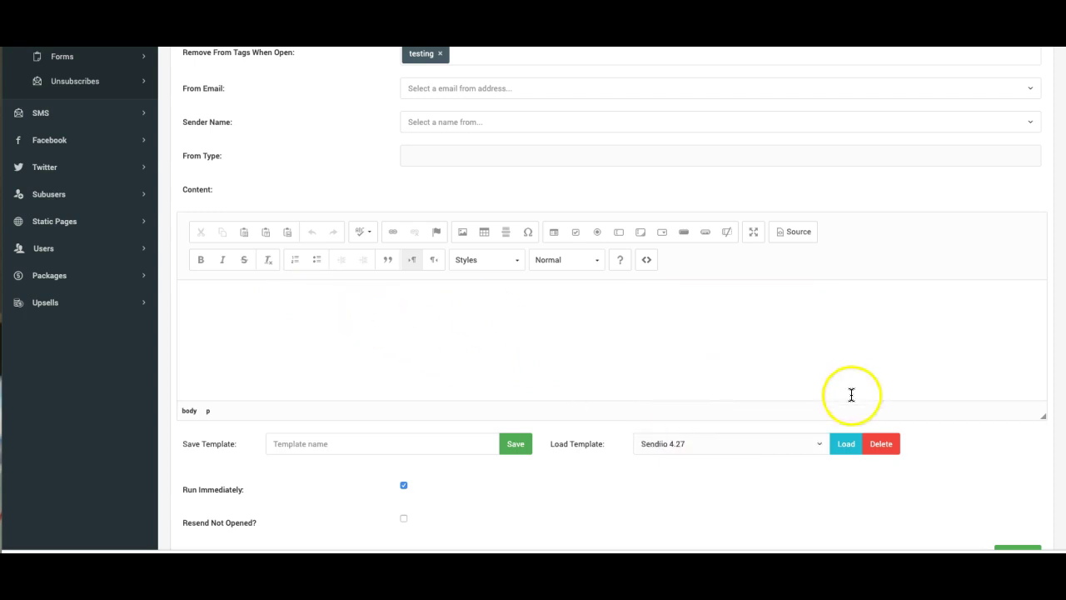
click(846, 443)
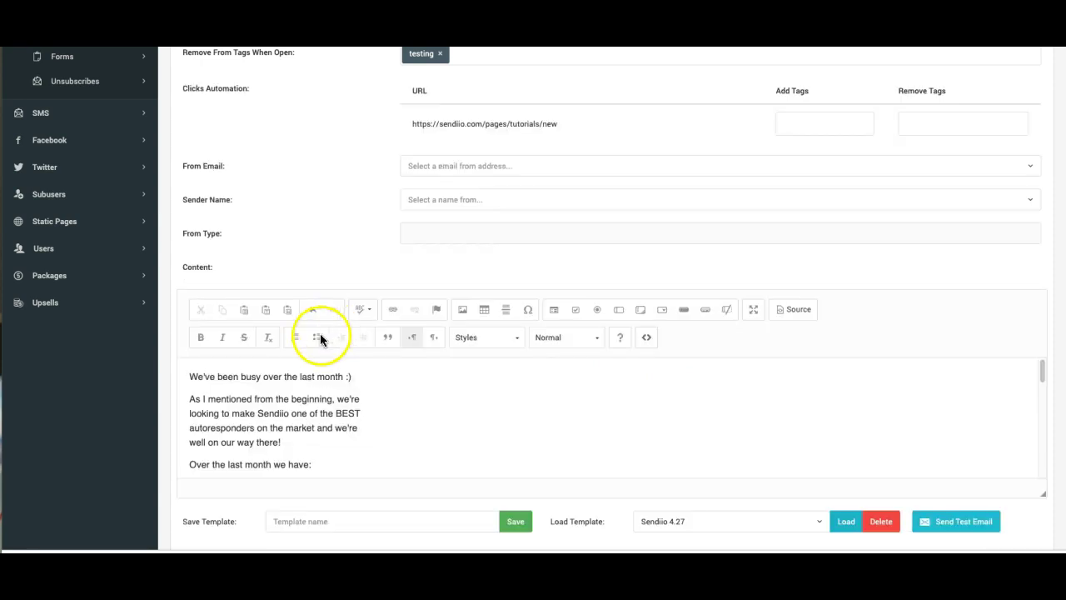
scroll(319, 333, down, 3)
scroll(339, 272, down, 8)
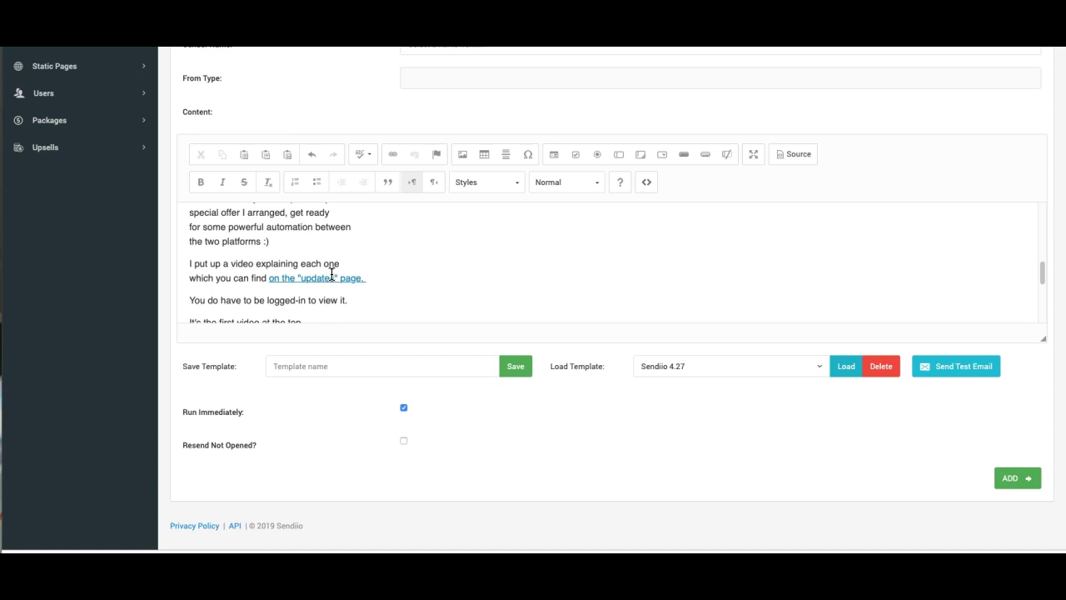
Step: Add the testing tag for clicks on the tutorials link, then review the broadcast
scroll(331, 274, up, 3)
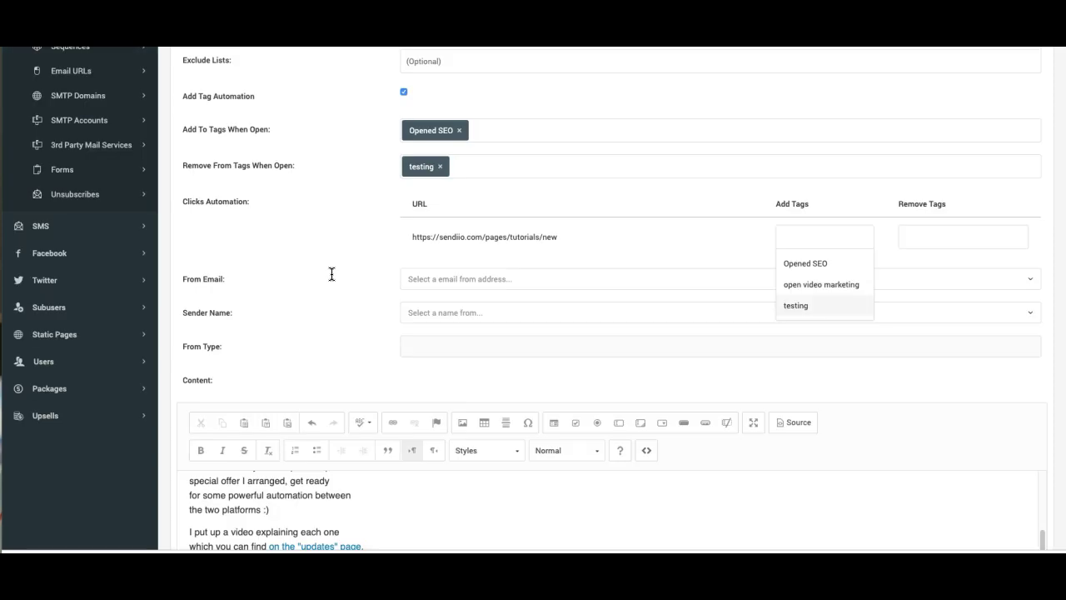
key(Return)
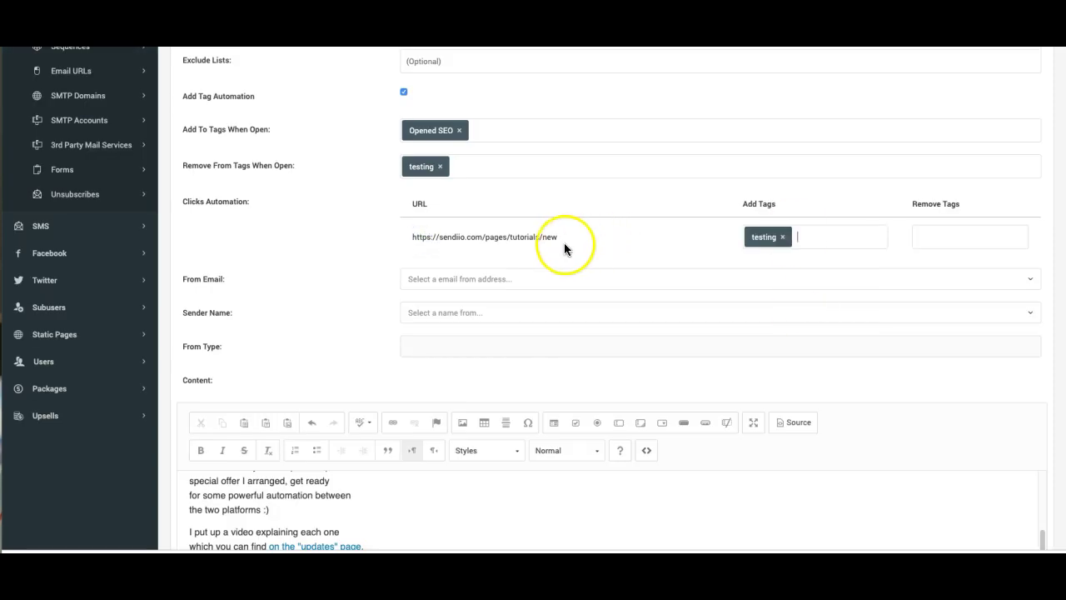
scroll(428, 247, up, 1)
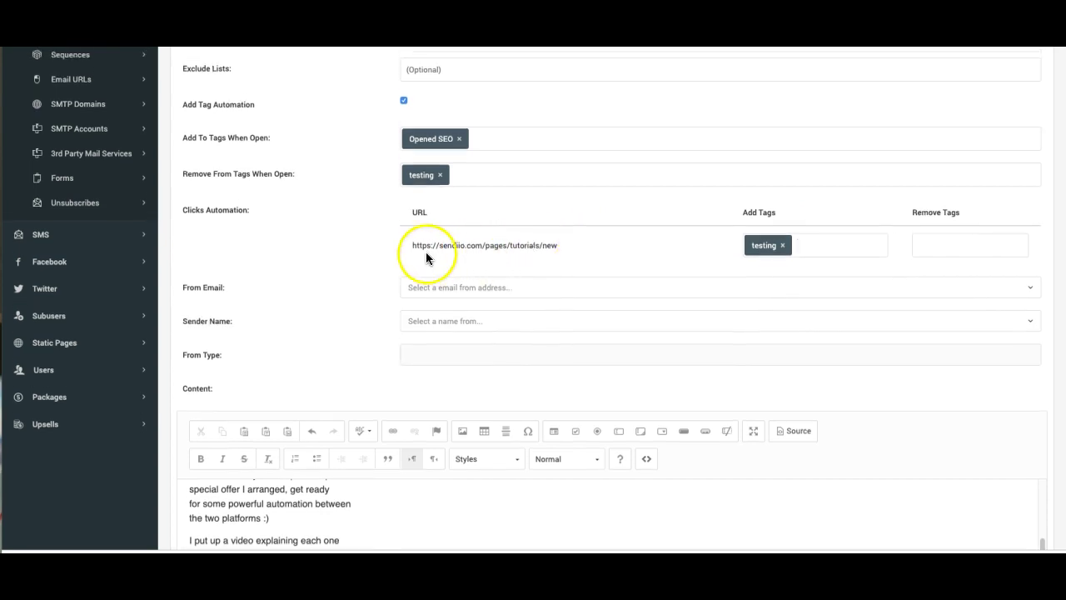
scroll(598, 249, down, 3)
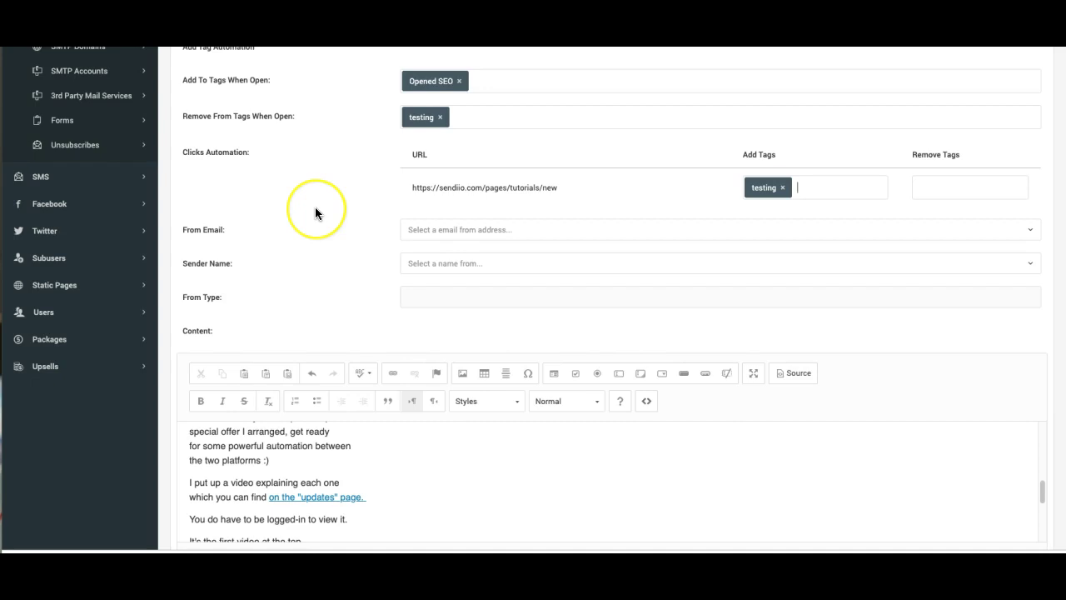
scroll(315, 208, up, 3)
scroll(317, 204, up, 2)
scroll(329, 225, down, 1)
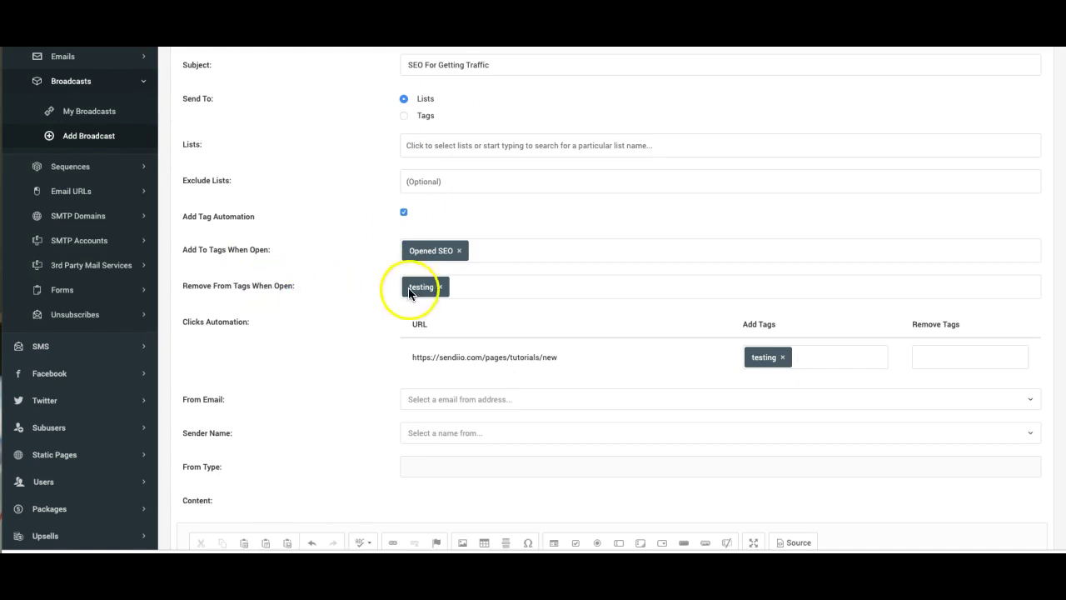
scroll(296, 288, down, 1)
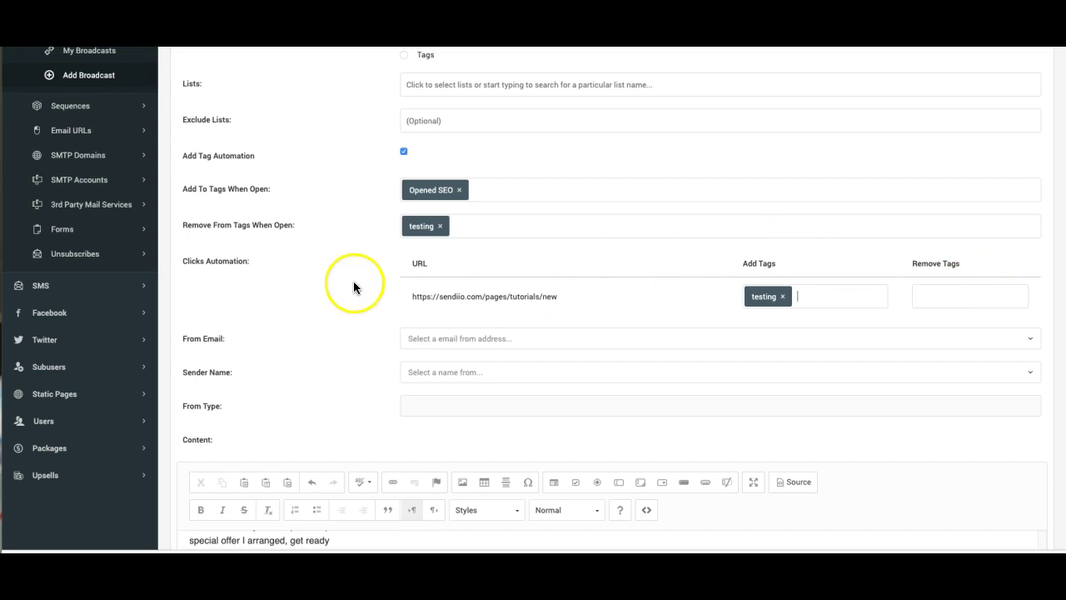
scroll(352, 283, down, 1)
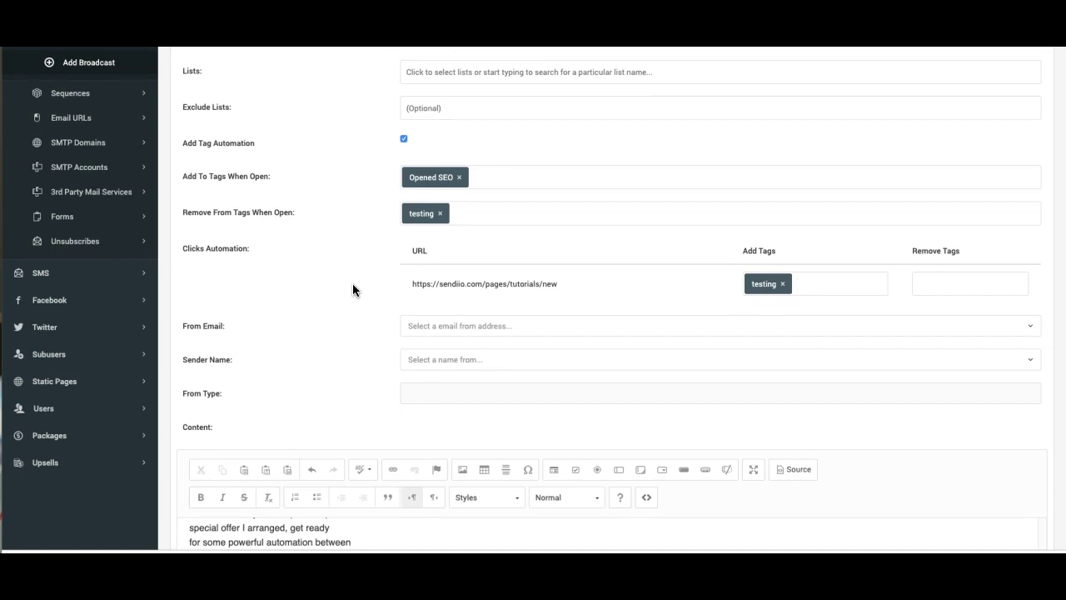
scroll(345, 273, up, 1)
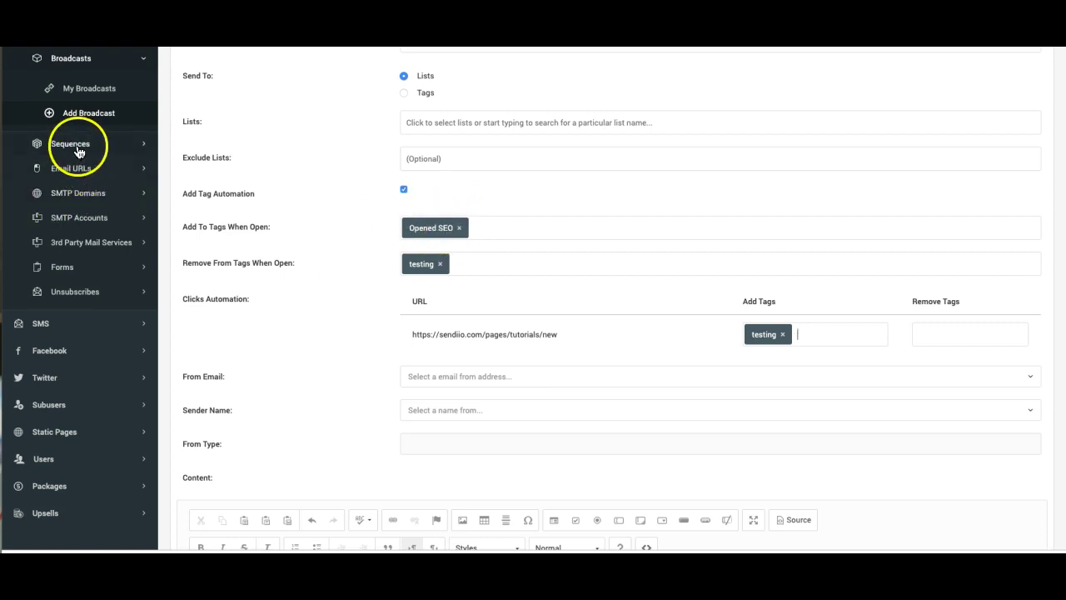
scroll(286, 218, down, 2)
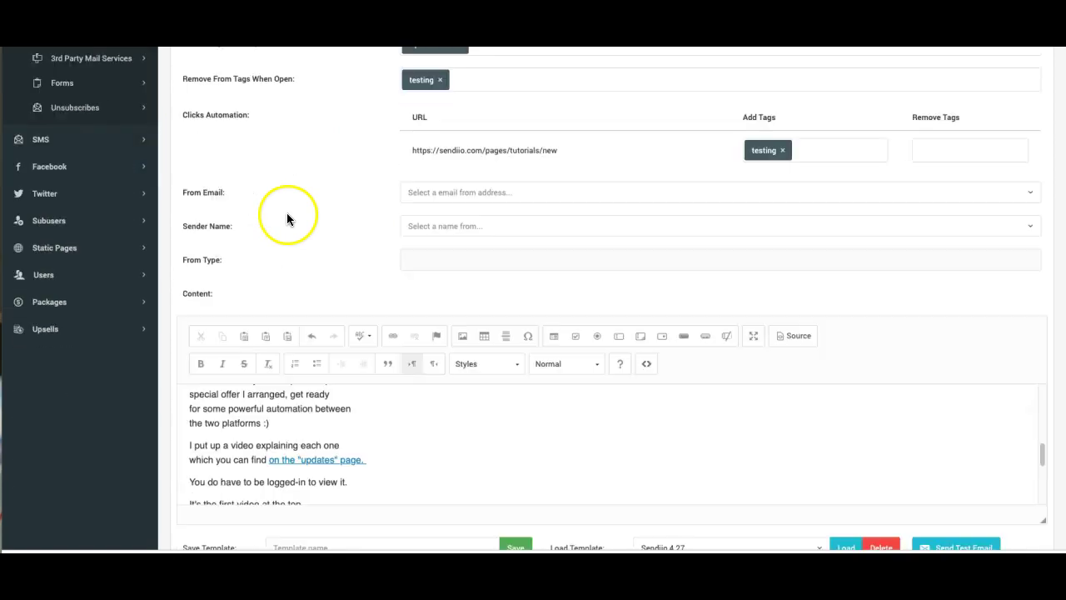
scroll(309, 209, down, 1)
scroll(322, 204, up, 5)
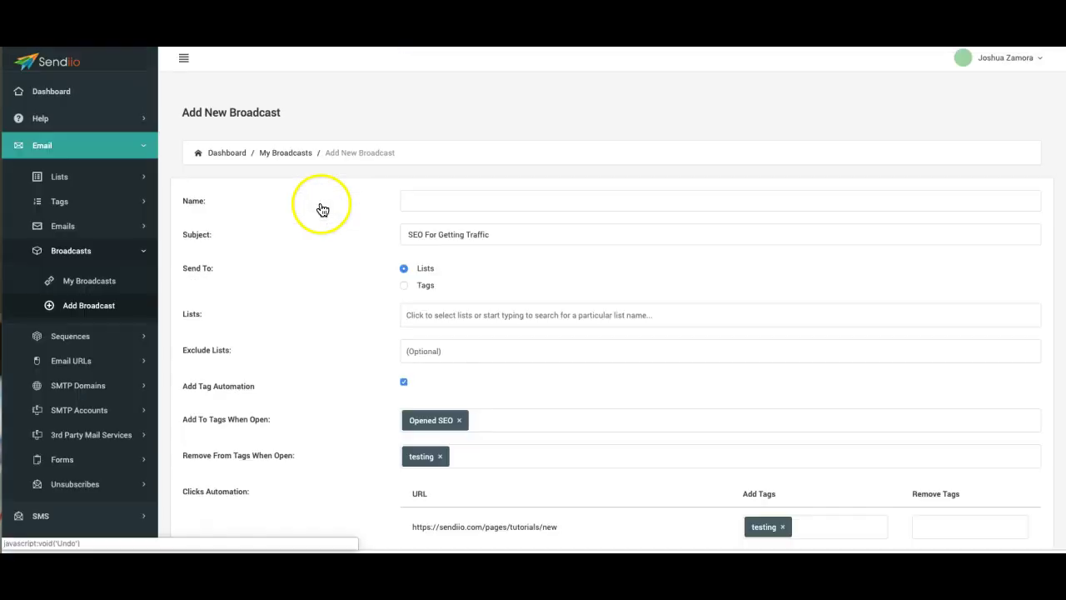
Step: Start a new sequence and scroll down to the blank Email #1 section with its tag options
click(98, 333)
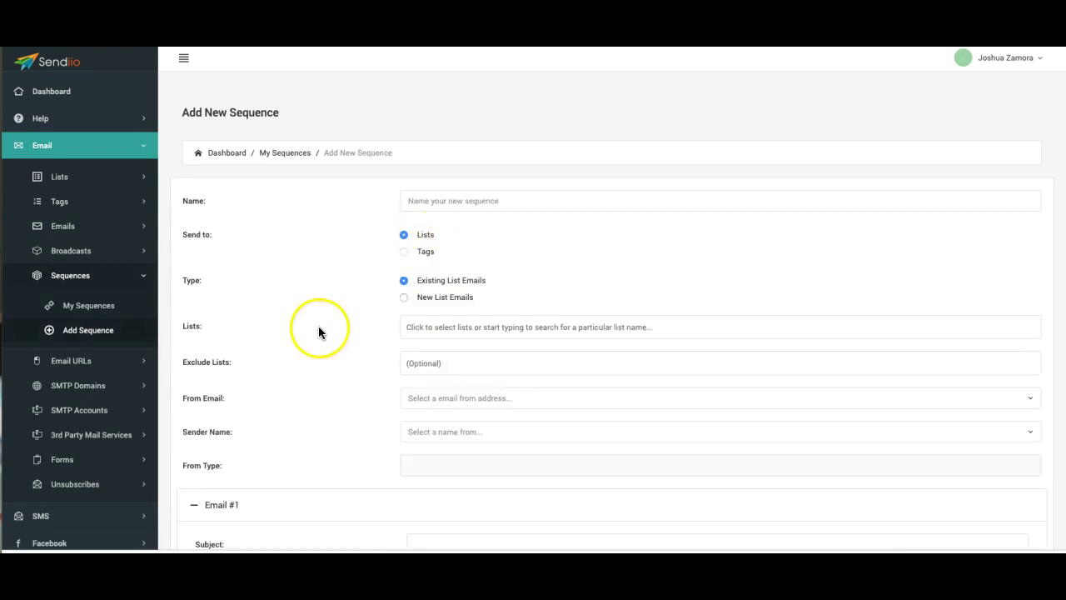
scroll(333, 288, down, 6)
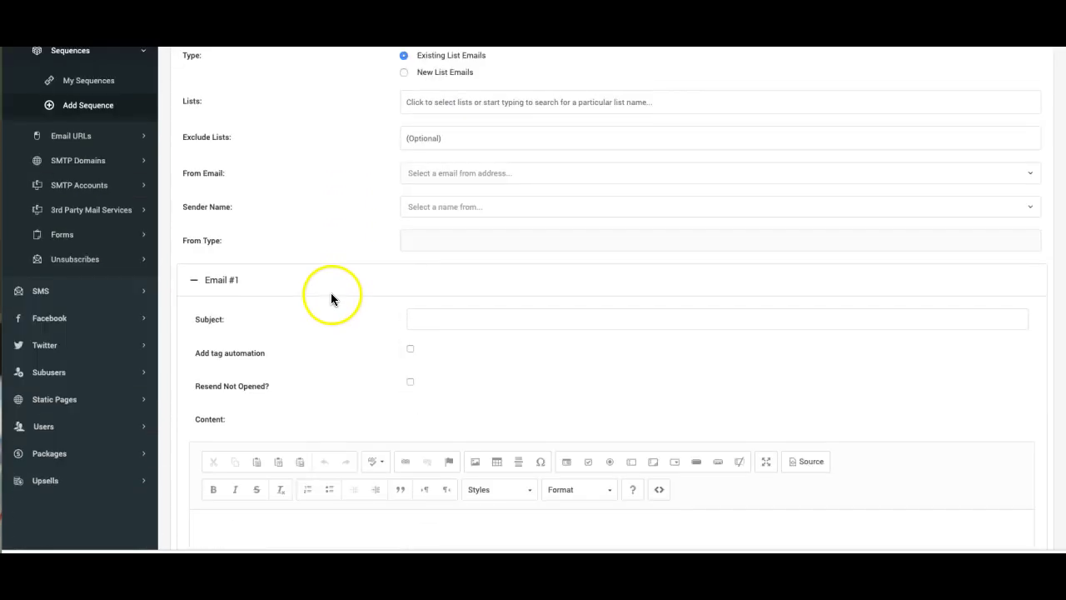
scroll(331, 292, down, 2)
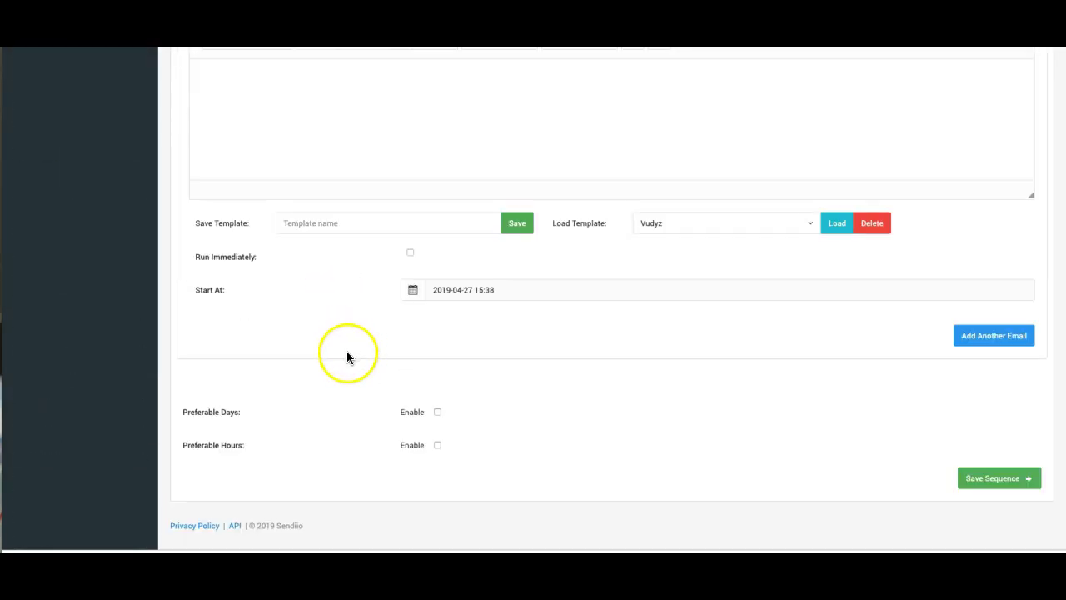
Step: Review the API Documentation (v1) from the footer link, then return to the Dashboard via the logo
click(234, 528)
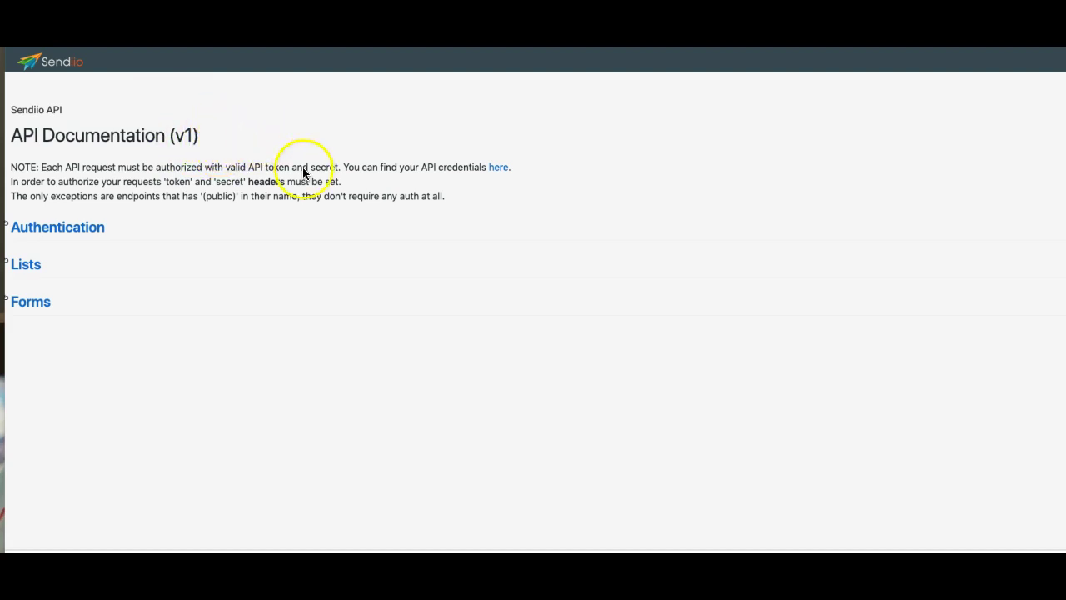
click(75, 66)
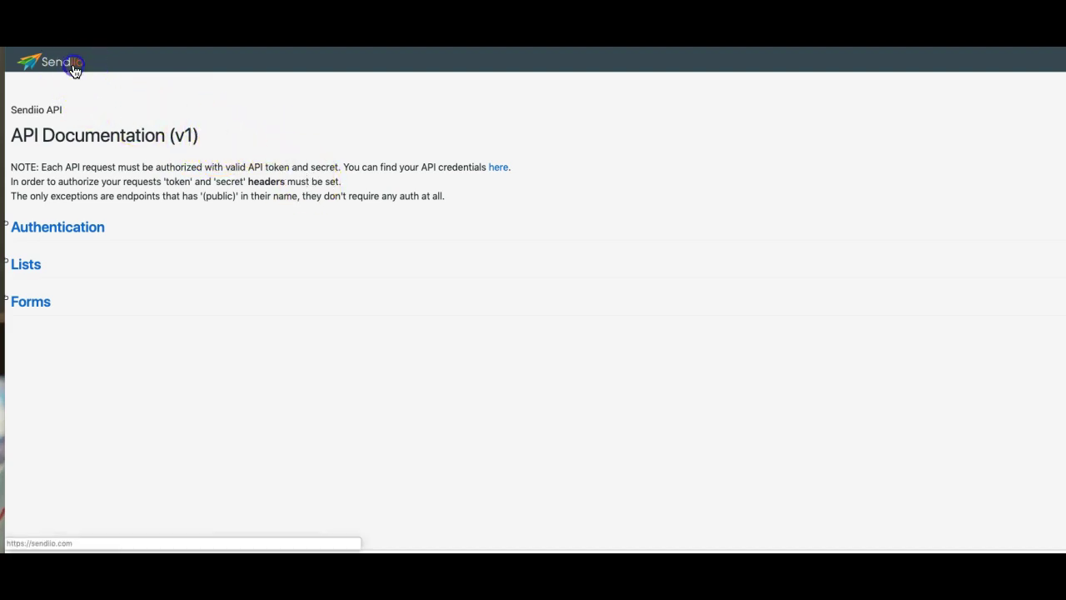